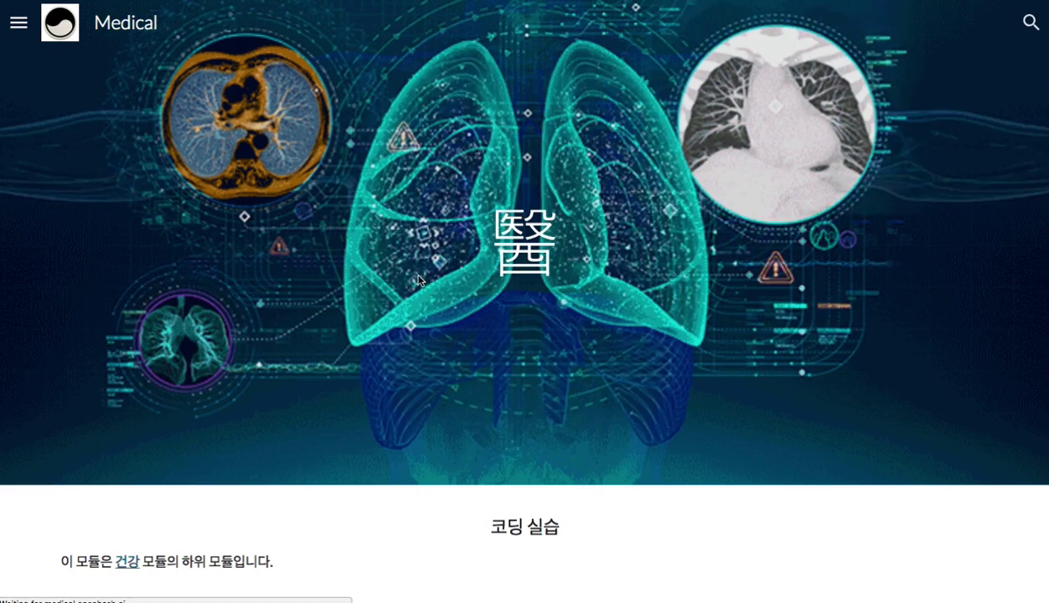
# Read through the Medical site's home page, from the 의료 introduction down to the 장비와 시설 section, and return toward its beginning
pyautogui.scroll(-6, 414, 277)
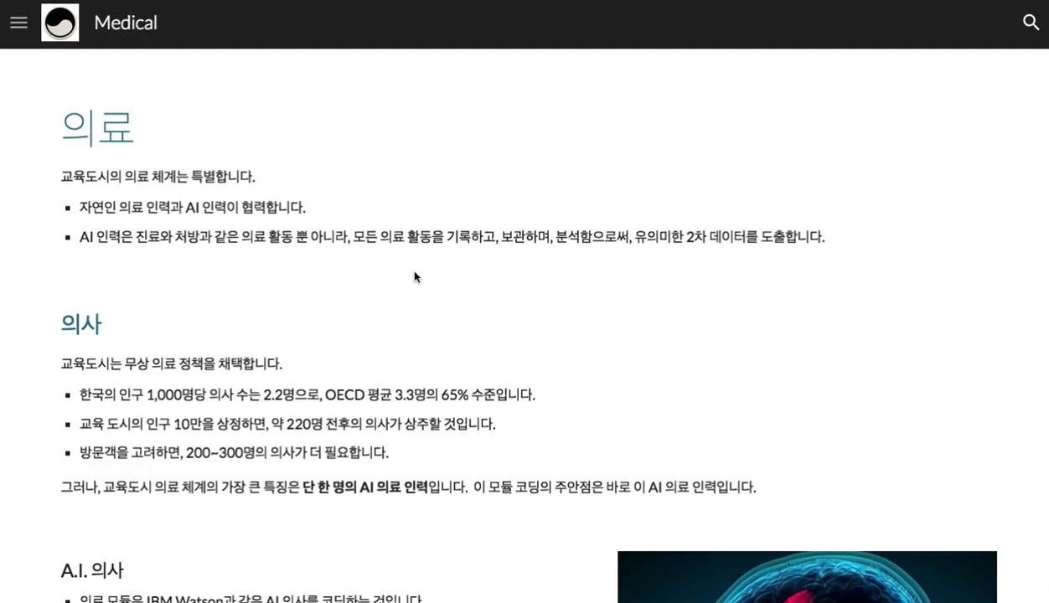
pyautogui.scroll(-3, 414, 276)
pyautogui.scroll(-4, 414, 277)
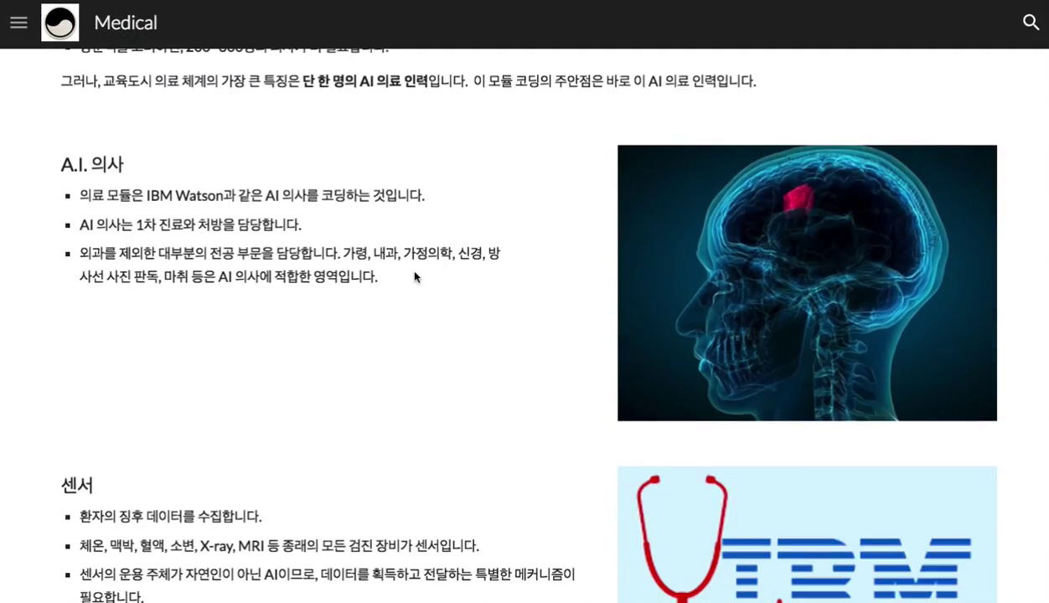
pyautogui.scroll(-5, 414, 276)
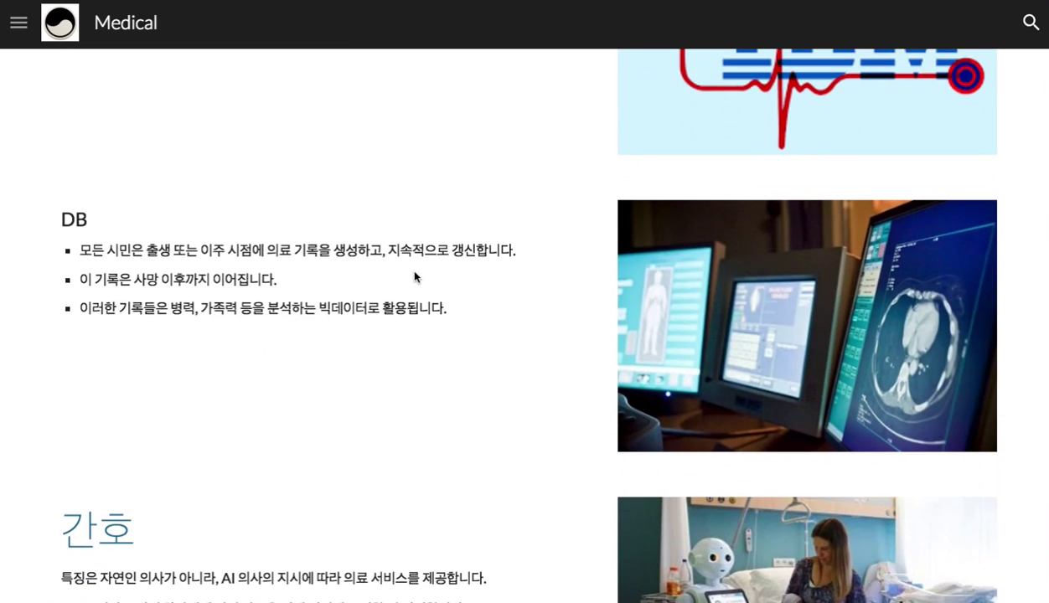
pyautogui.scroll(-2, 413, 277)
pyautogui.scroll(-1, 414, 277)
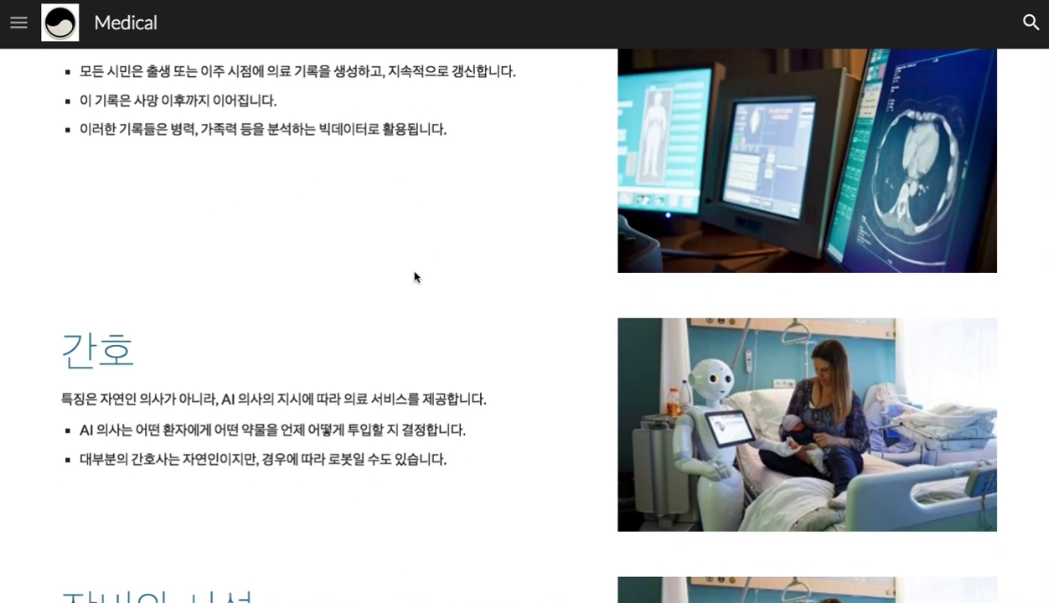
pyautogui.scroll(-2, 414, 276)
pyautogui.scroll(-2, 414, 272)
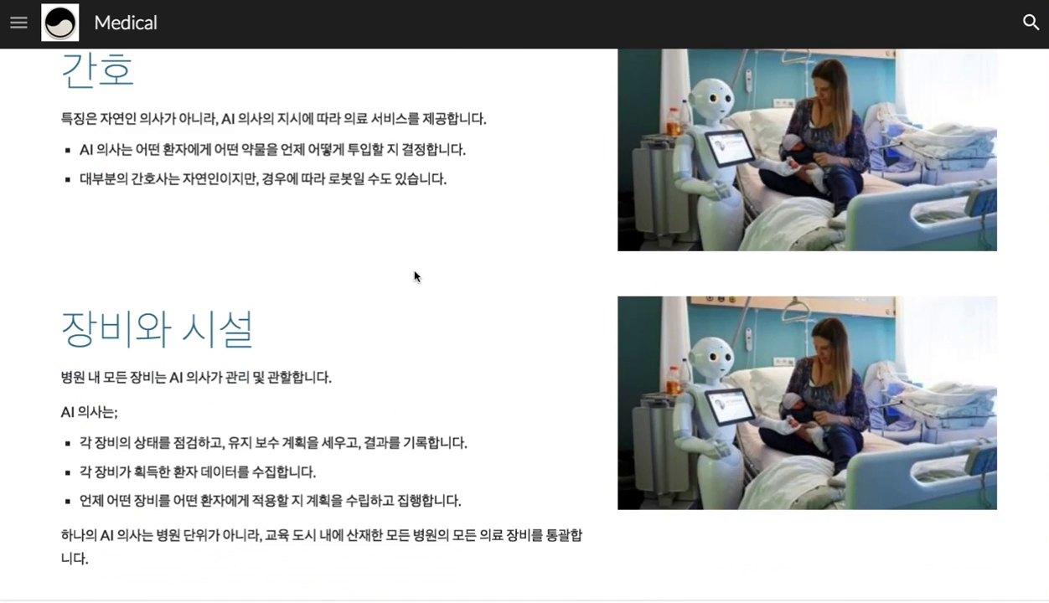
pyautogui.scroll(-1, 413, 276)
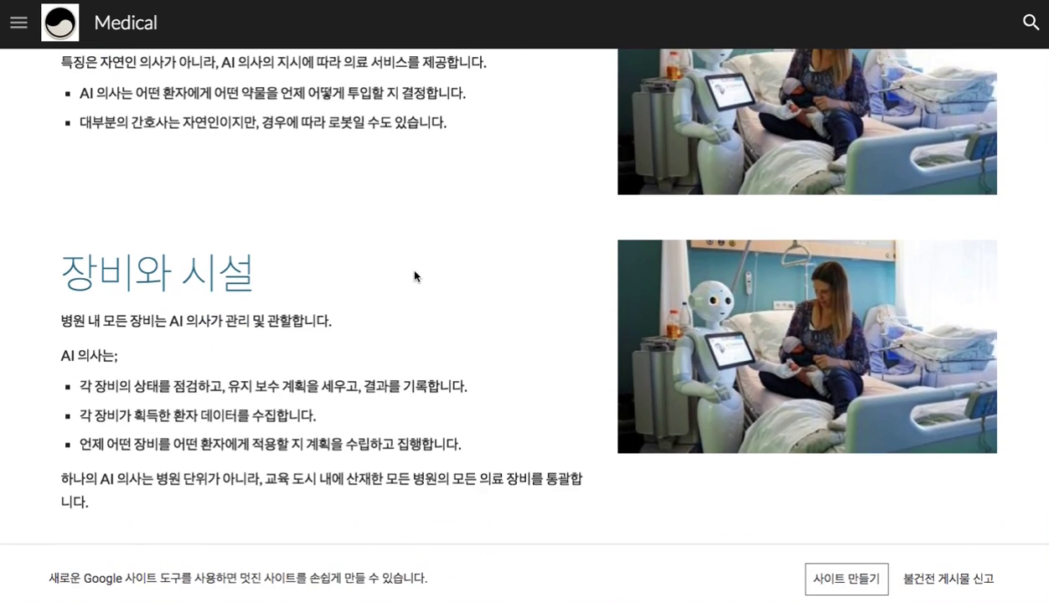
pyautogui.scroll(20, 414, 276)
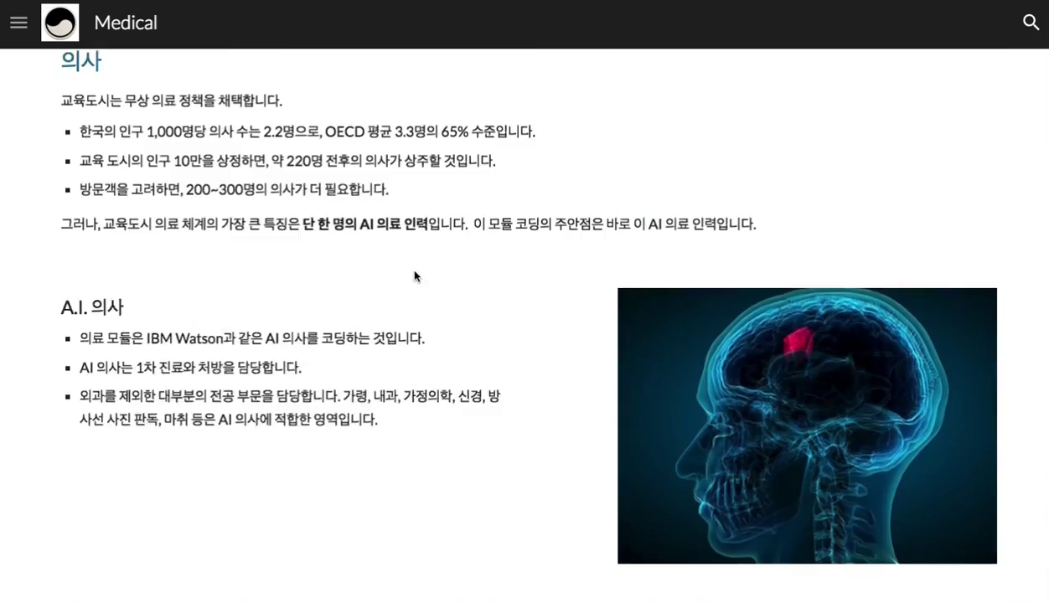
pyautogui.scroll(5, 414, 276)
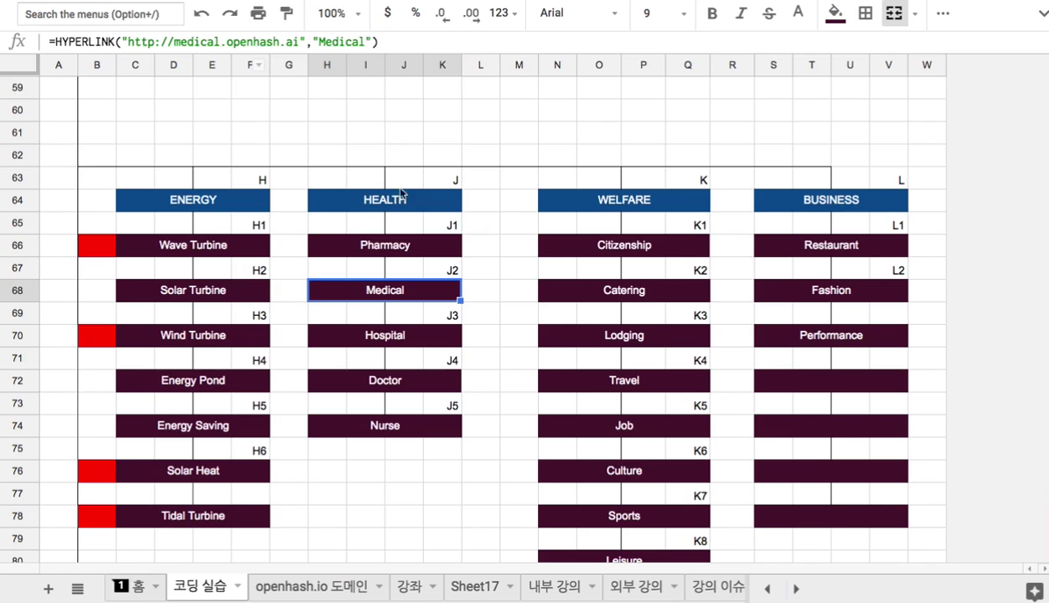
# Check the HEALTH module's link in the module chart, and open the Medical module's site to view its list of pages
pyautogui.click(396, 199)
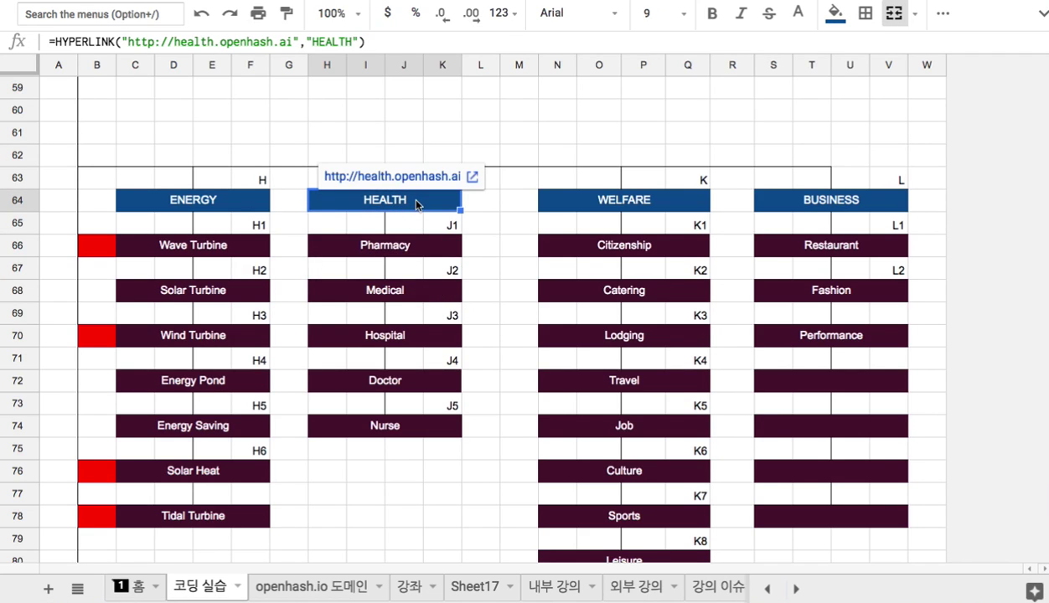
pyautogui.click(442, 290)
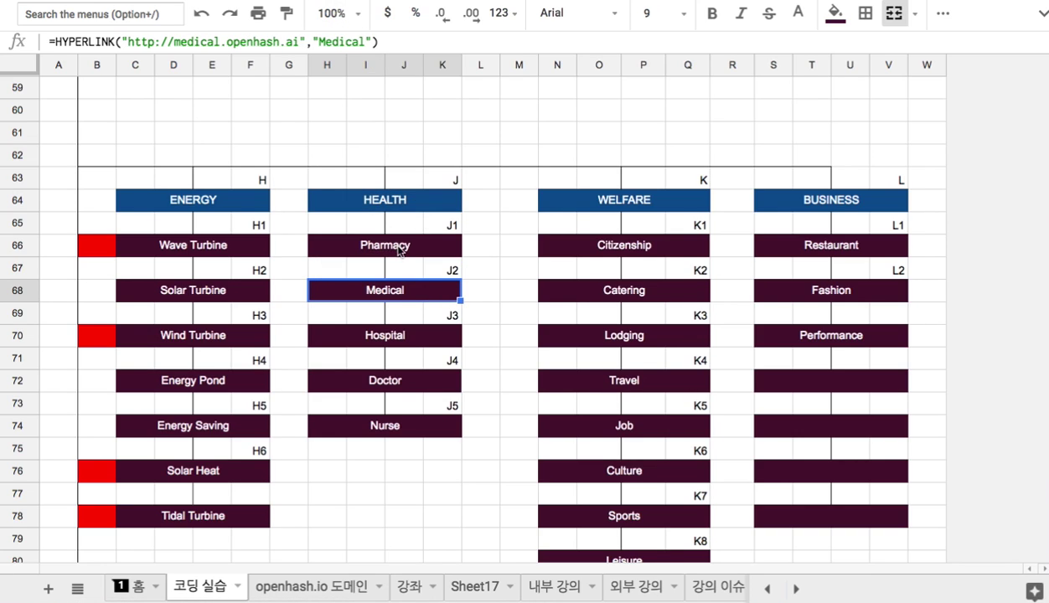
pyautogui.moveTo(394, 285)
pyautogui.click(397, 266)
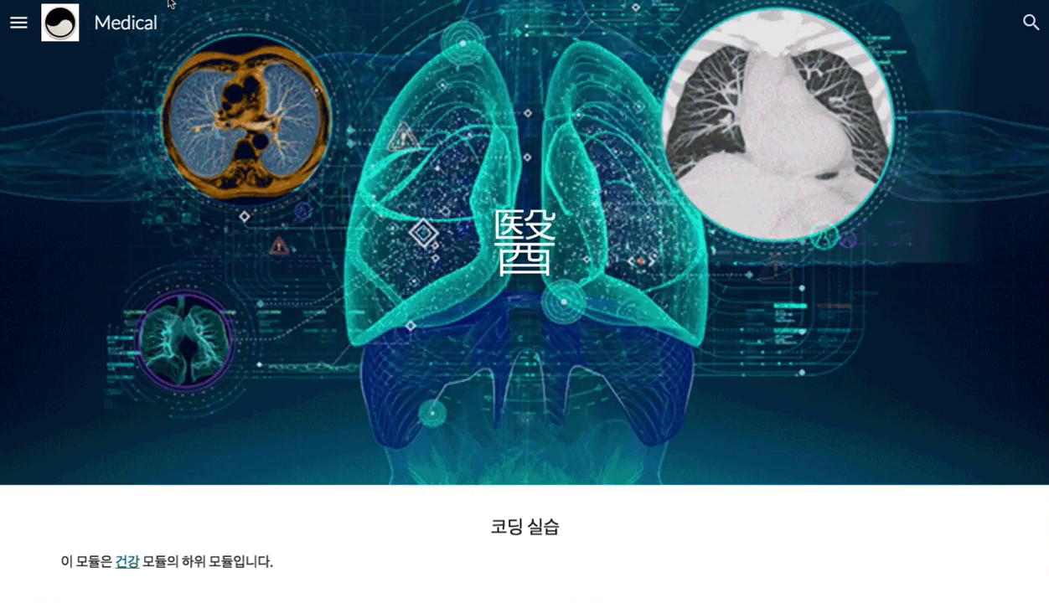
pyautogui.click(19, 22)
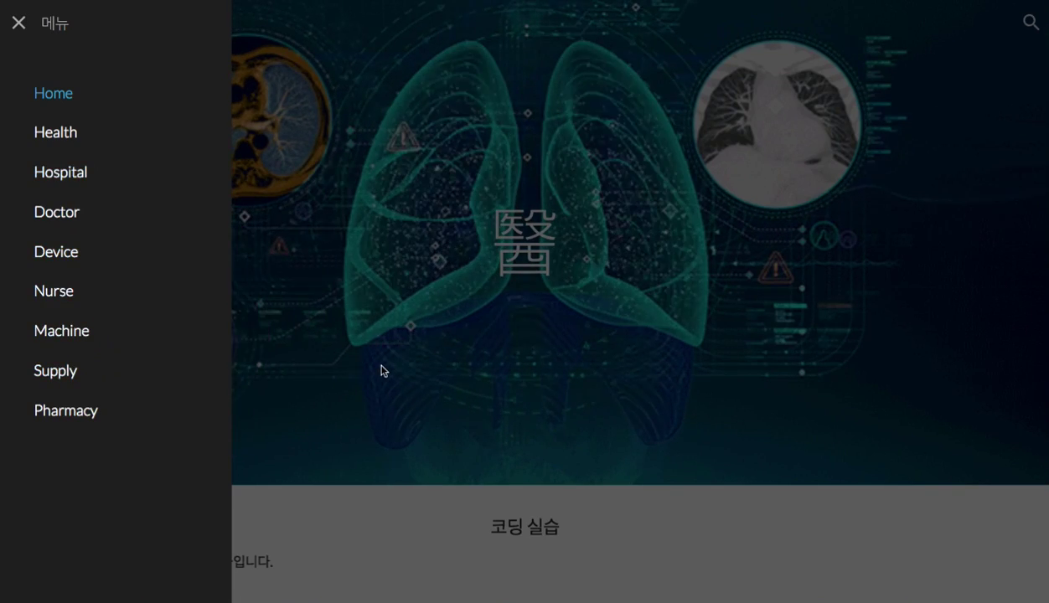
pyautogui.click(405, 526)
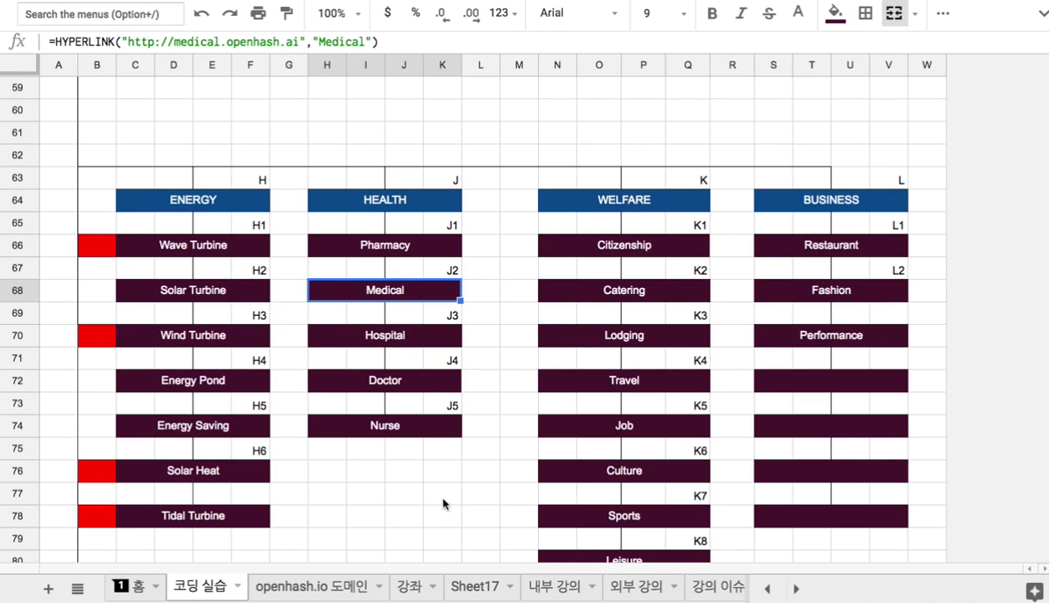
# Enter the title "Medical" in the blue header row of Sheet17
pyautogui.click(482, 590)
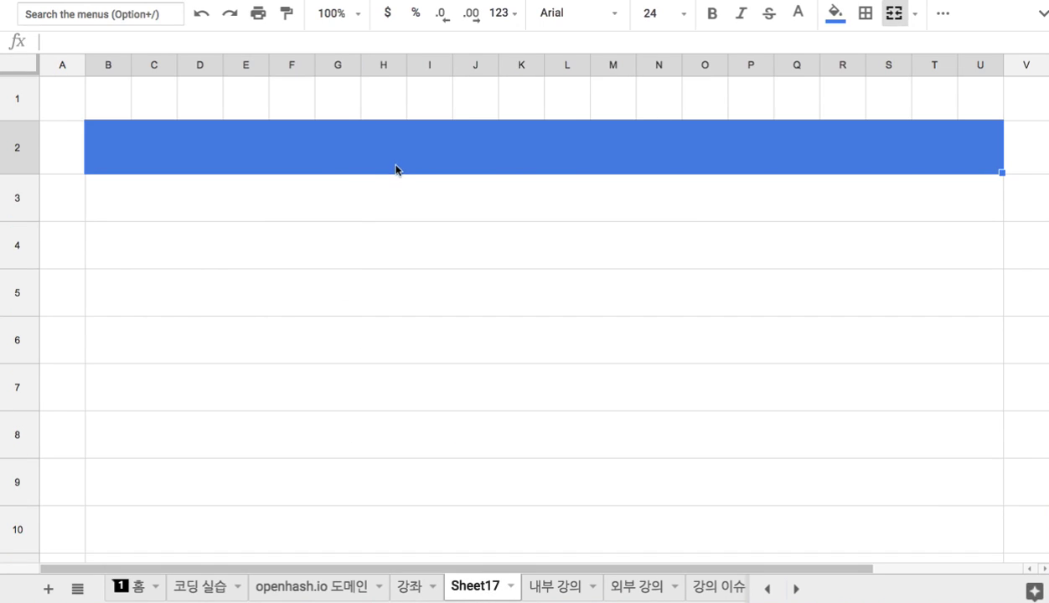
pyautogui.write('Medical')
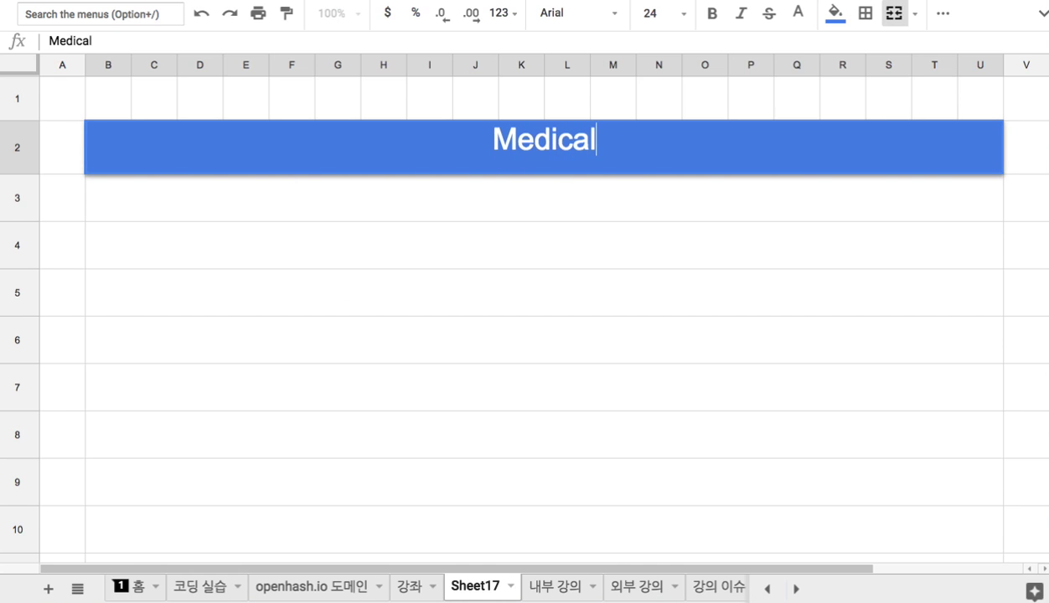
pyautogui.press('Return')
# Enter "1. Heath 수풀의 하위 수풀로써, Health의 역할을 일정 부분 담당하는 수풀" in row 3, below the title
pyautogui.write('1. ㅗ')
pyautogui.press('BackSpace')
pyautogui.write('H')
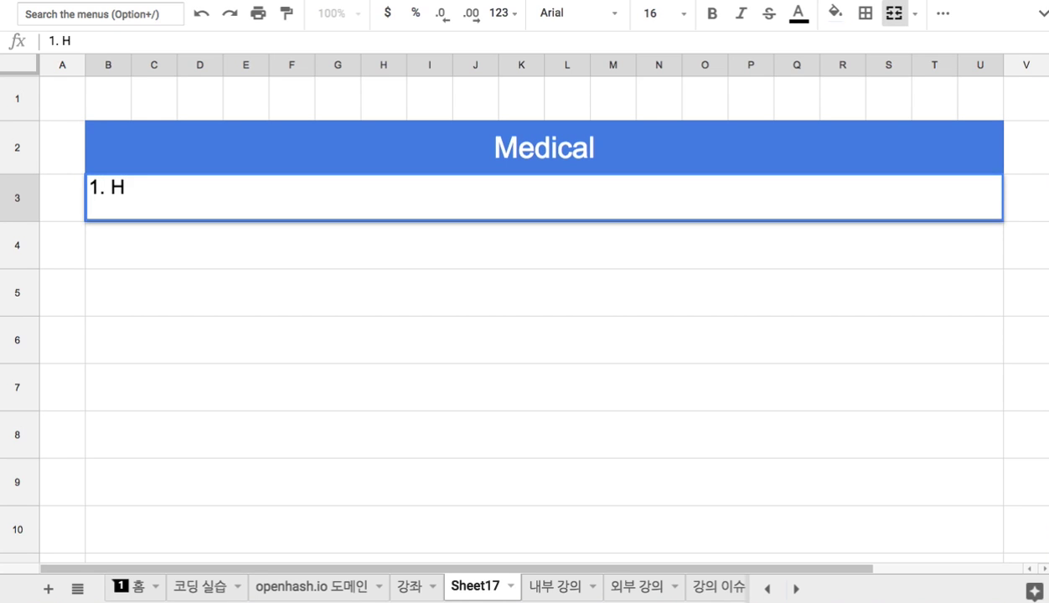
pyautogui.write('eath 수풀의 ㅎ')
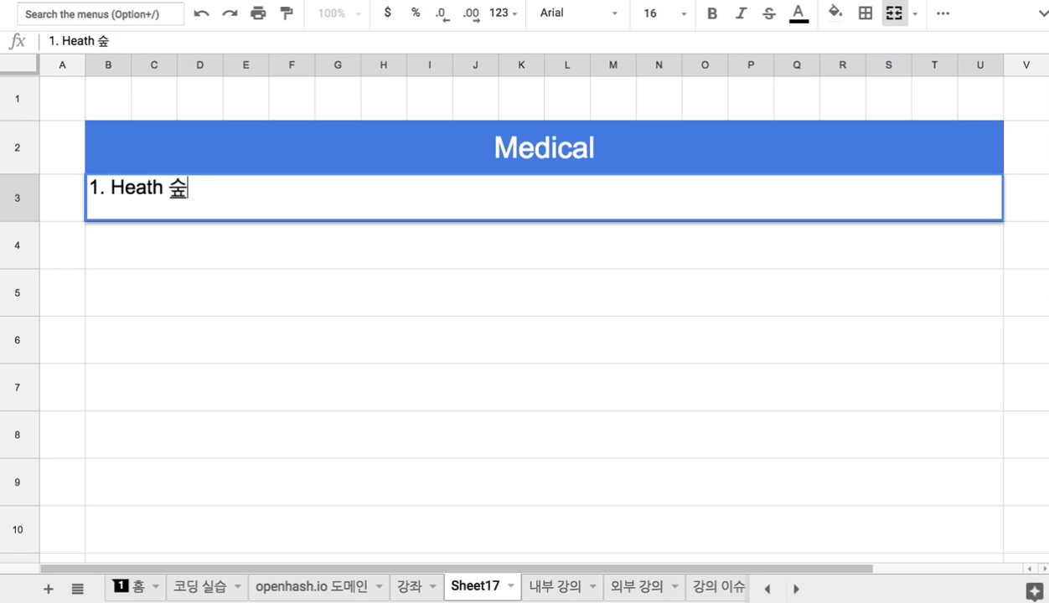
pyautogui.write('ㅏ위 수풀로서')
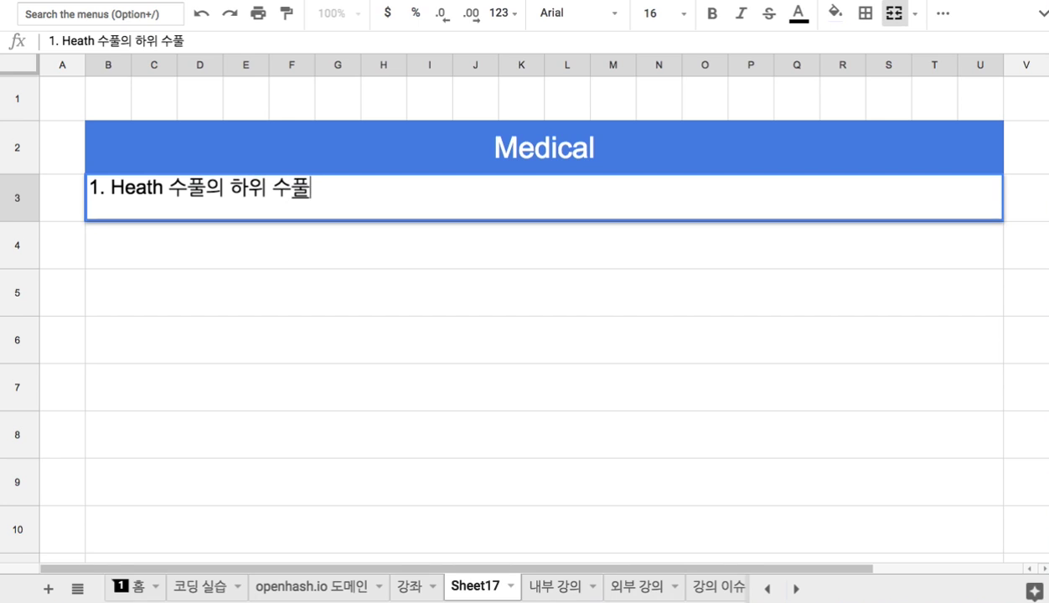
pyautogui.write(',')
pyautogui.press('BackSpace')
pyautogui.press('BackSpace')
pyautogui.write('써, Heal')
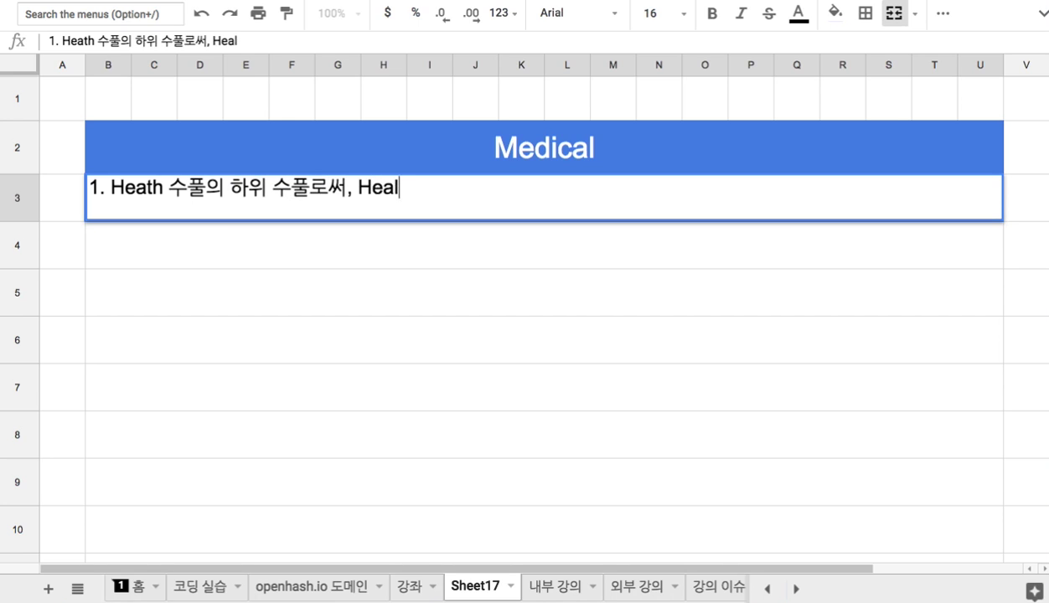
pyautogui.write('thㅇㅢ 역할을')
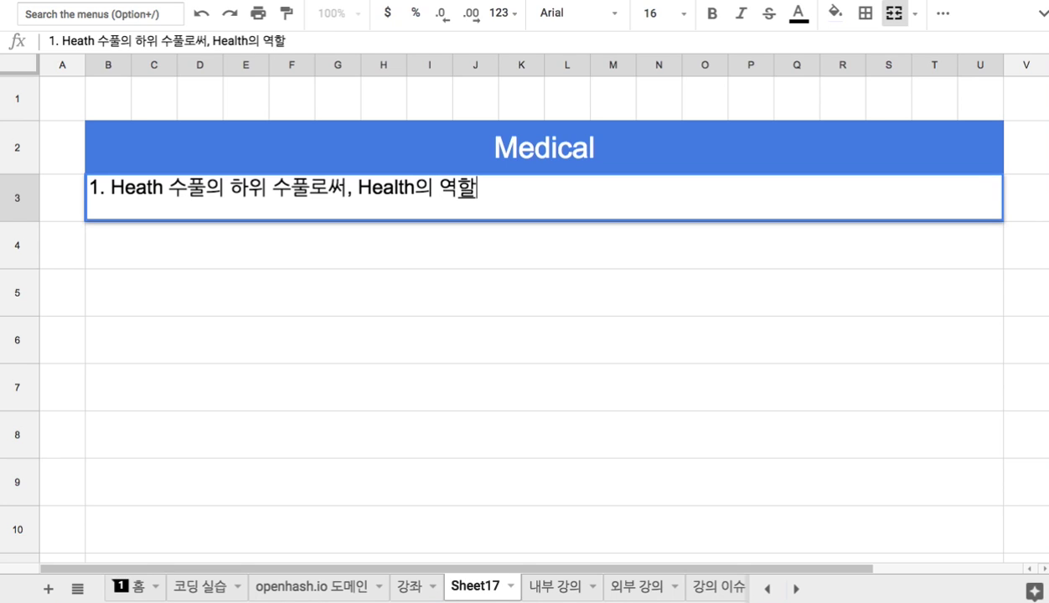
pyautogui.write(' 일정 부분')
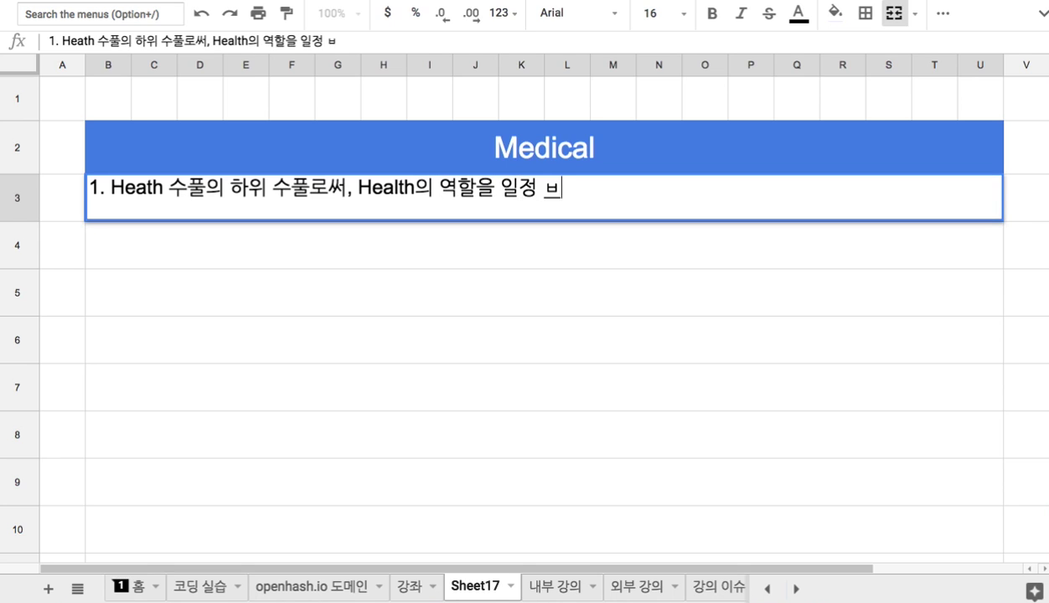
pyautogui.write(' 담당')
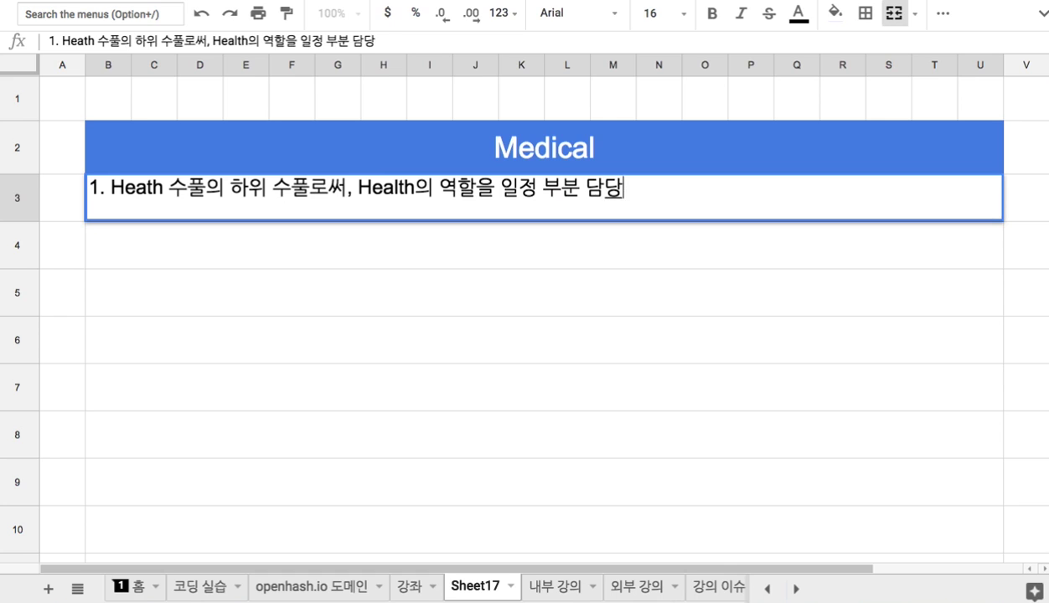
pyautogui.write('하는 숲ㄹ')
pyautogui.press('Return')
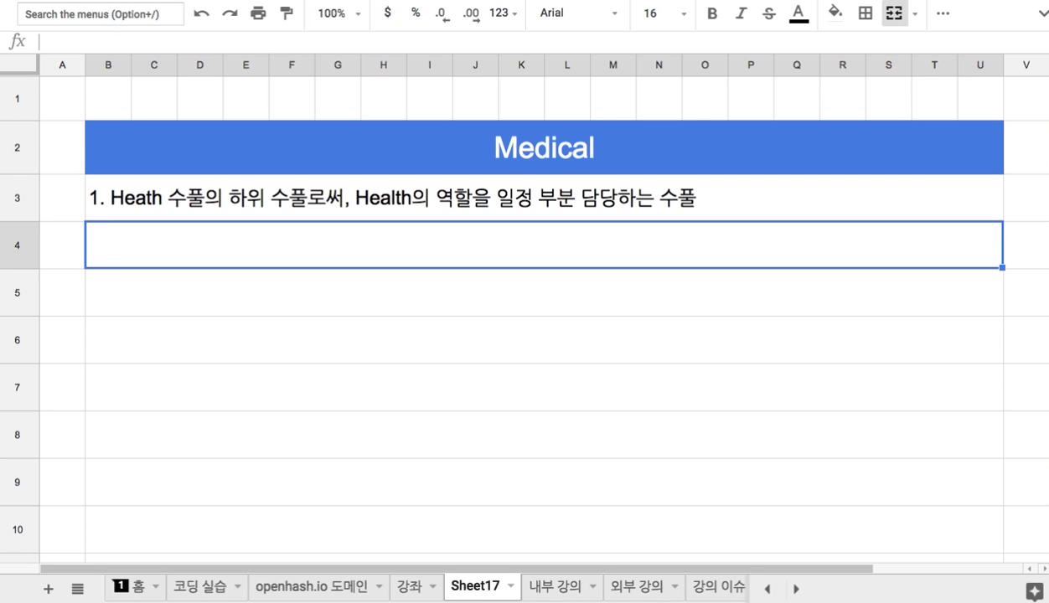
# Enter the second point, "2. 의료 인력의 양성과 관리", in row 4
pyautogui.write('2. 으리료')
pyautogui.press('BackSpace')
pyautogui.press('BackSpace')
pyautogui.write('ㅣ료 인력')
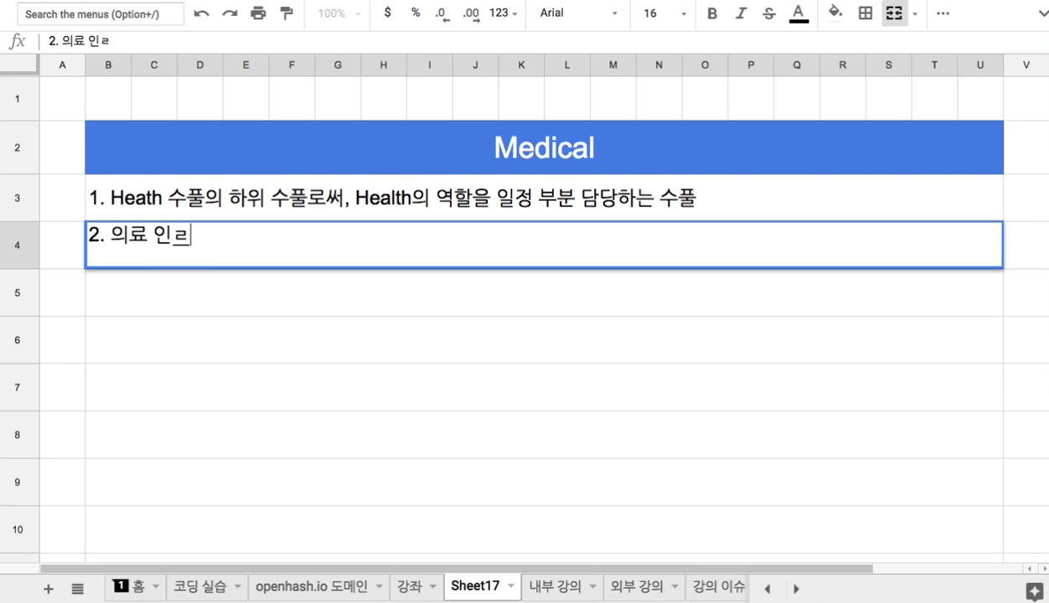
pyautogui.write('의 양성과 ')
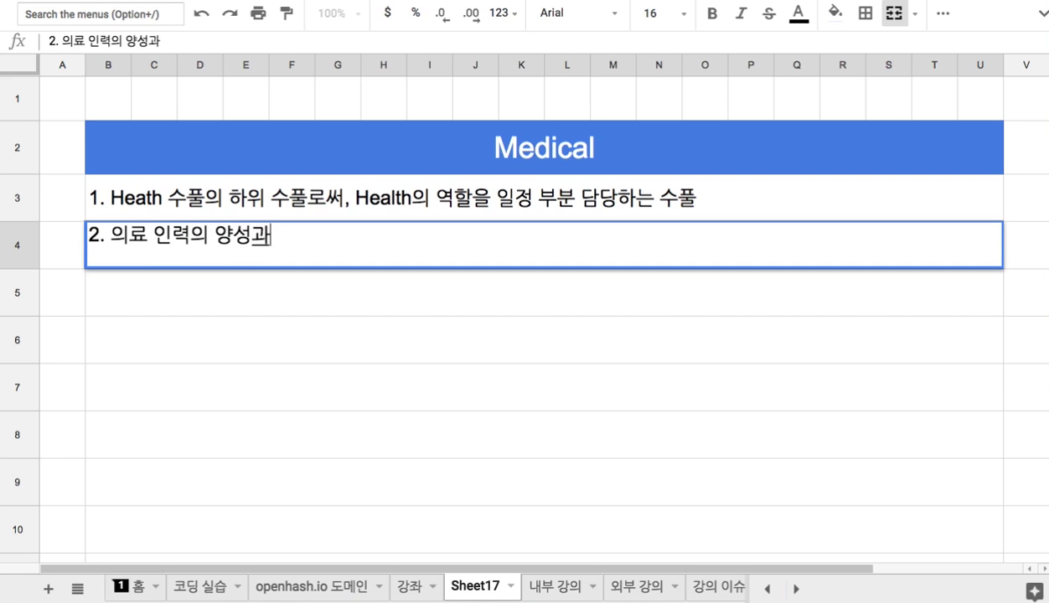
pyautogui.write('관리')
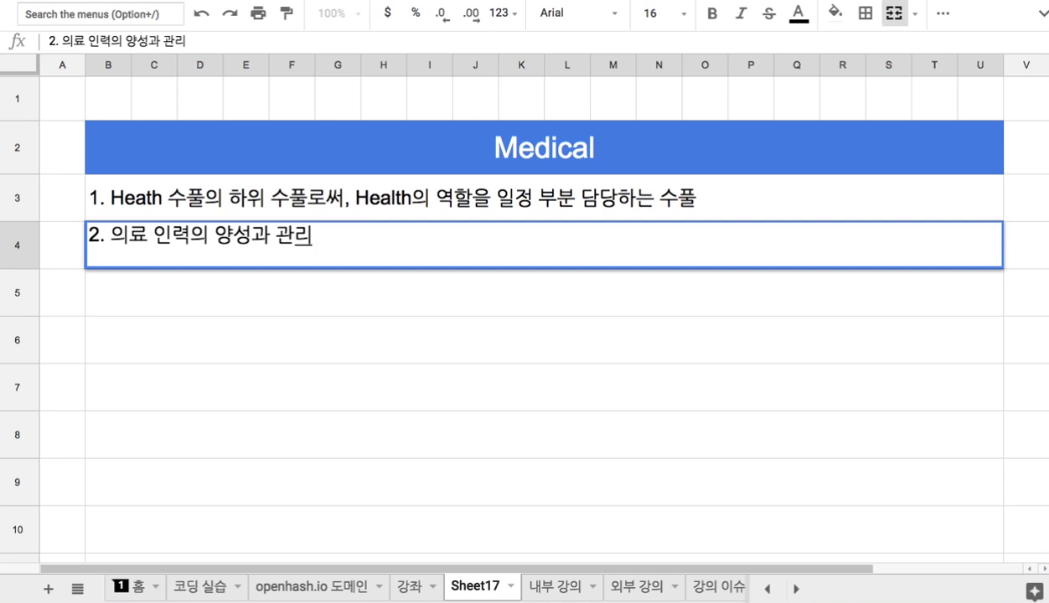
pyautogui.press('Return')
# Enter the third point, "3. 의료 장비의 설계와 생산, 관리", in row 5
pyautogui.write('3. 으')
pyautogui.write('의료 장비의 ')
pyautogui.write('설계와 생사')
pyautogui.write('ㄴ, 관리')
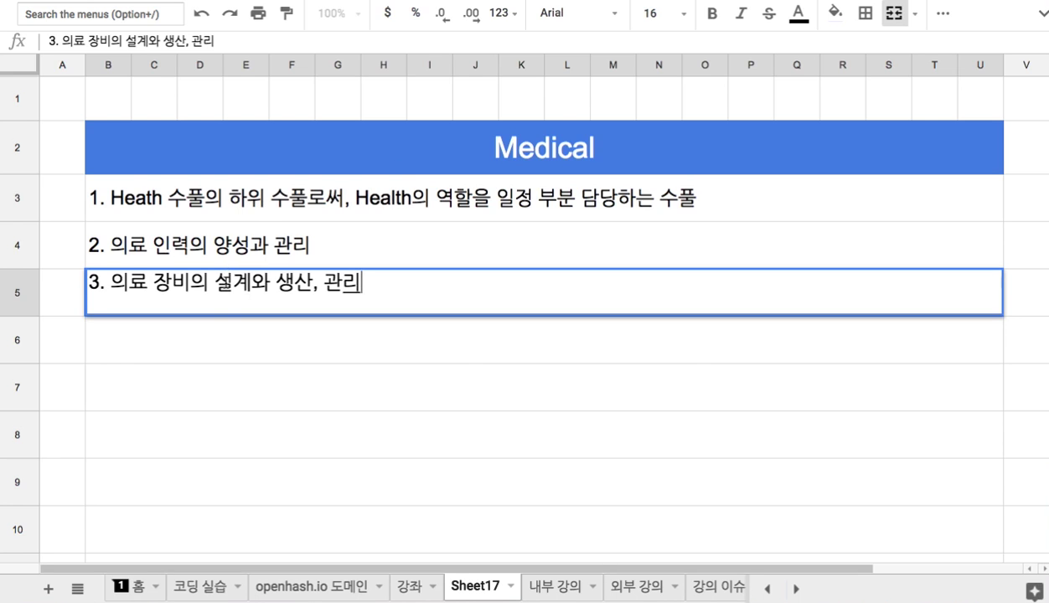
pyautogui.press('Return')
pyautogui.scroll(-1, 265, 316)
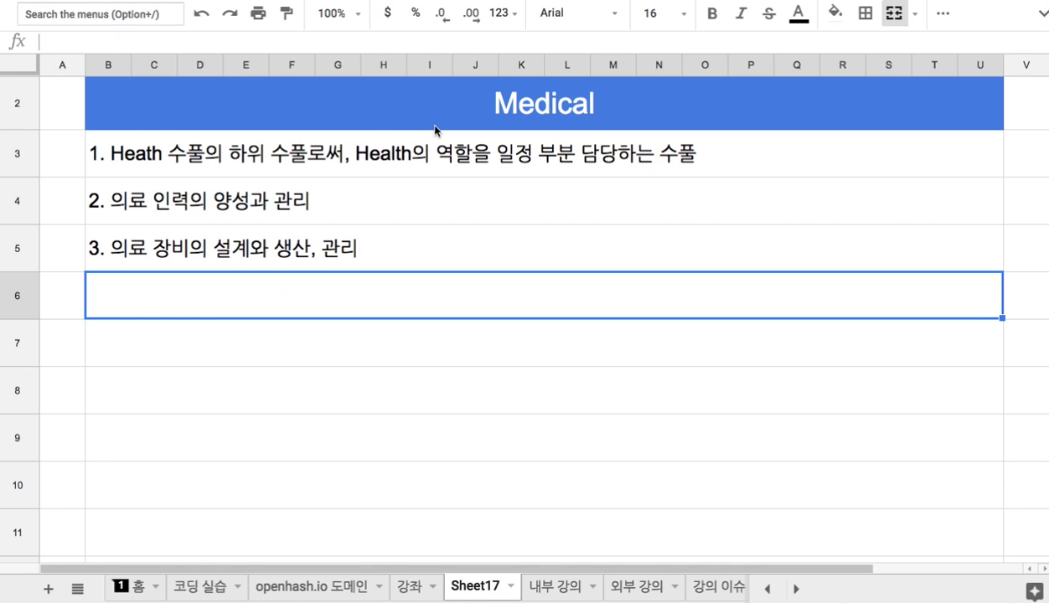
pyautogui.scroll(1, 429, 119)
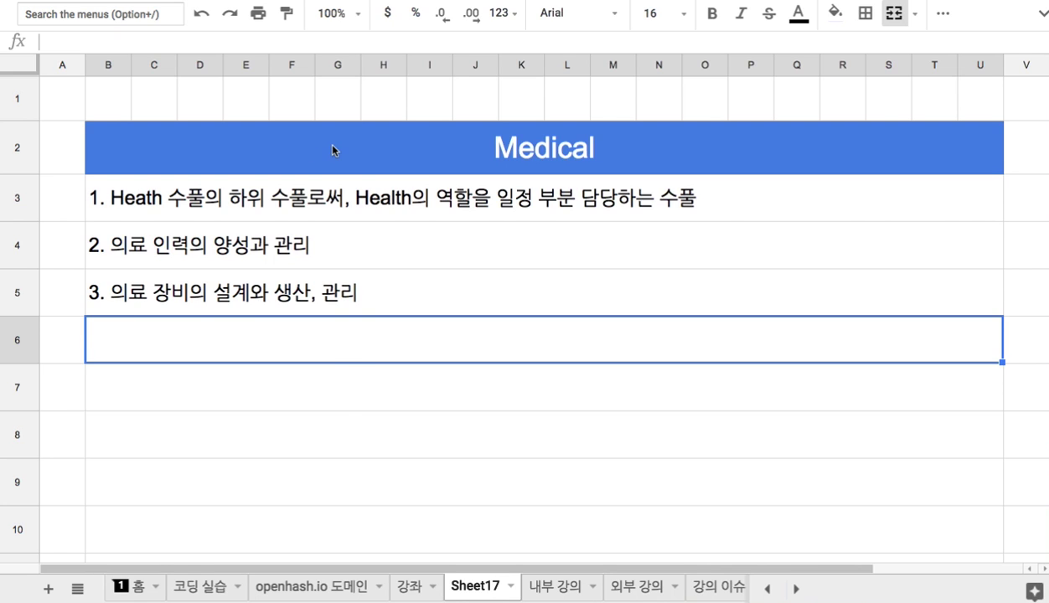
# Check the Doctor and Nurse links in the 코딩 실습 sheet's HEALTH column, and open the Medical module's site
pyautogui.click(183, 579)
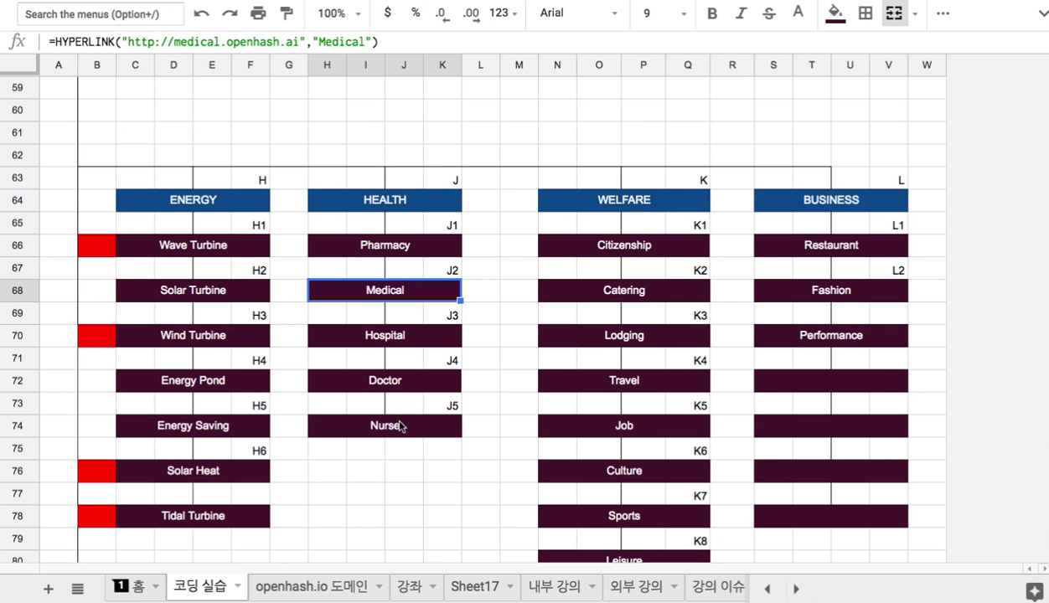
pyautogui.click(387, 380)
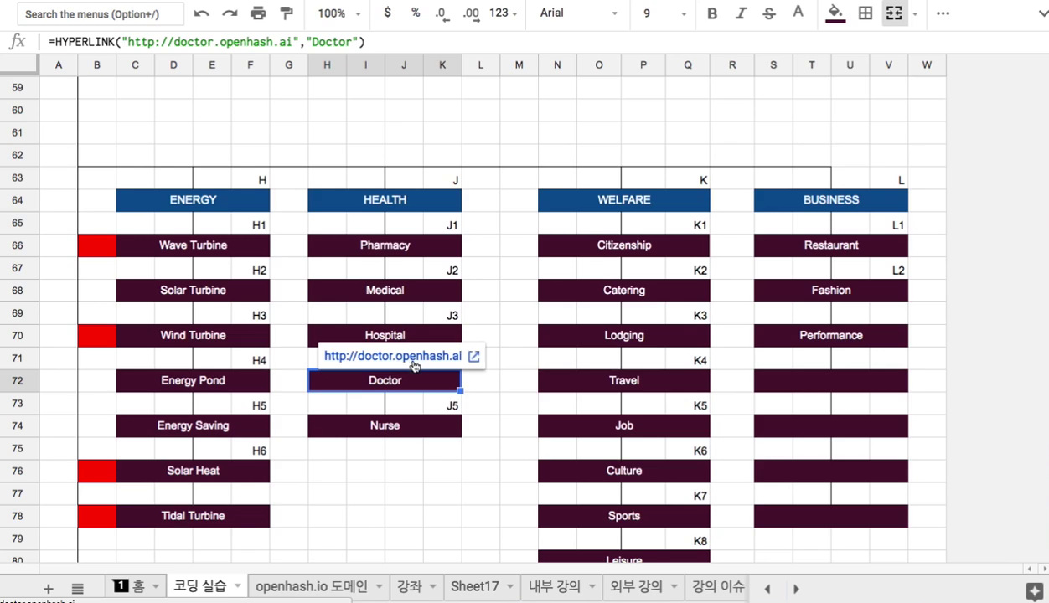
pyautogui.click(406, 423)
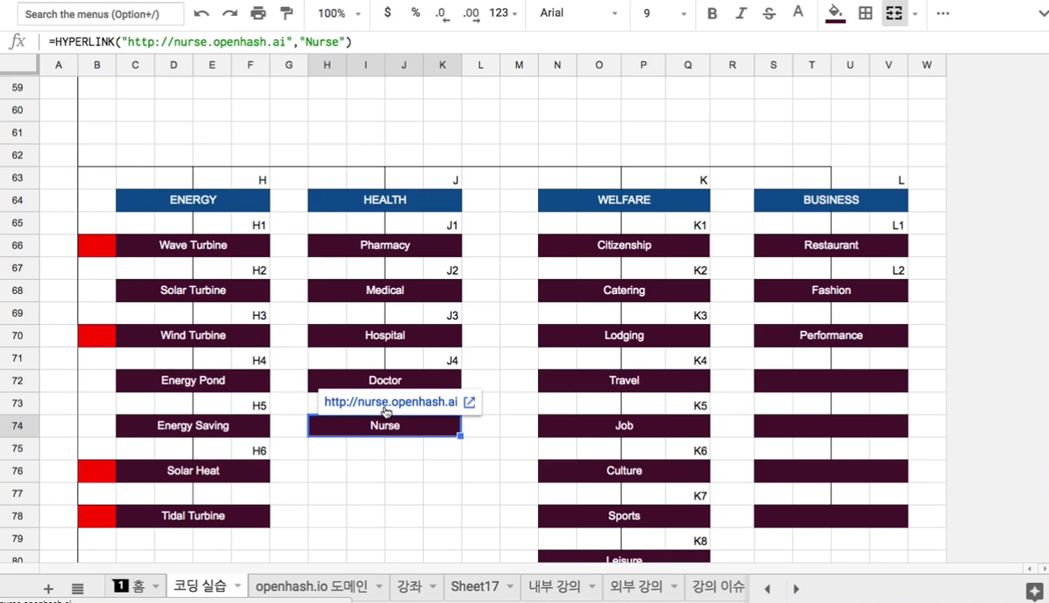
pyautogui.moveTo(398, 384)
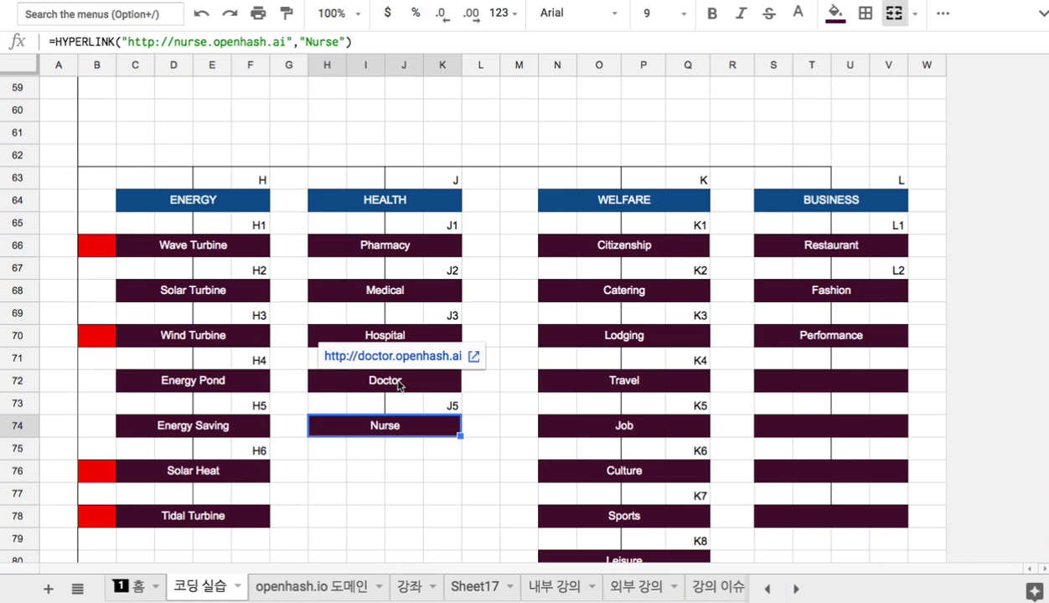
pyautogui.click(383, 291)
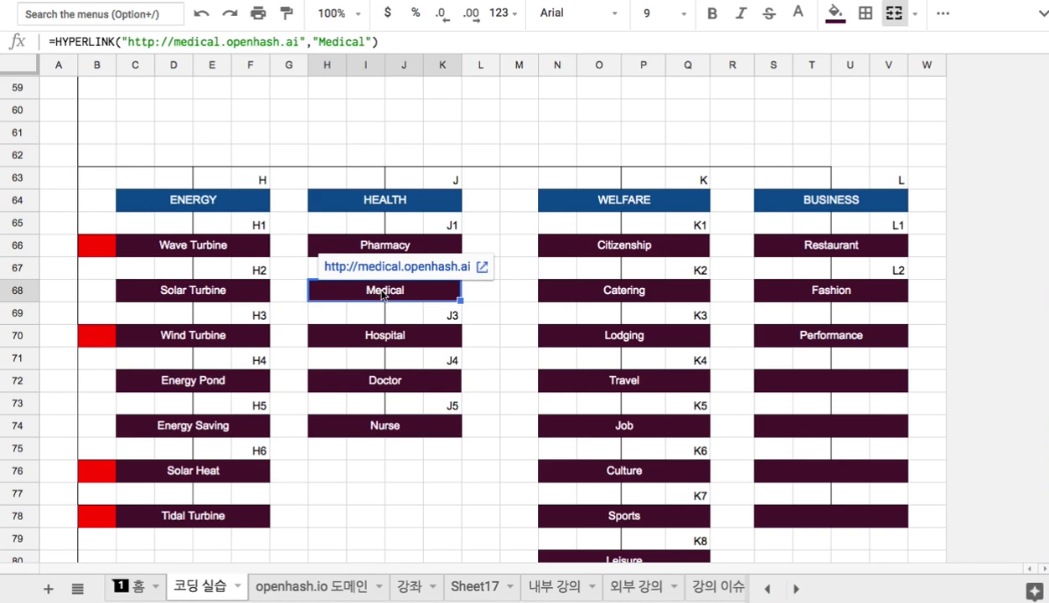
pyautogui.click(374, 266)
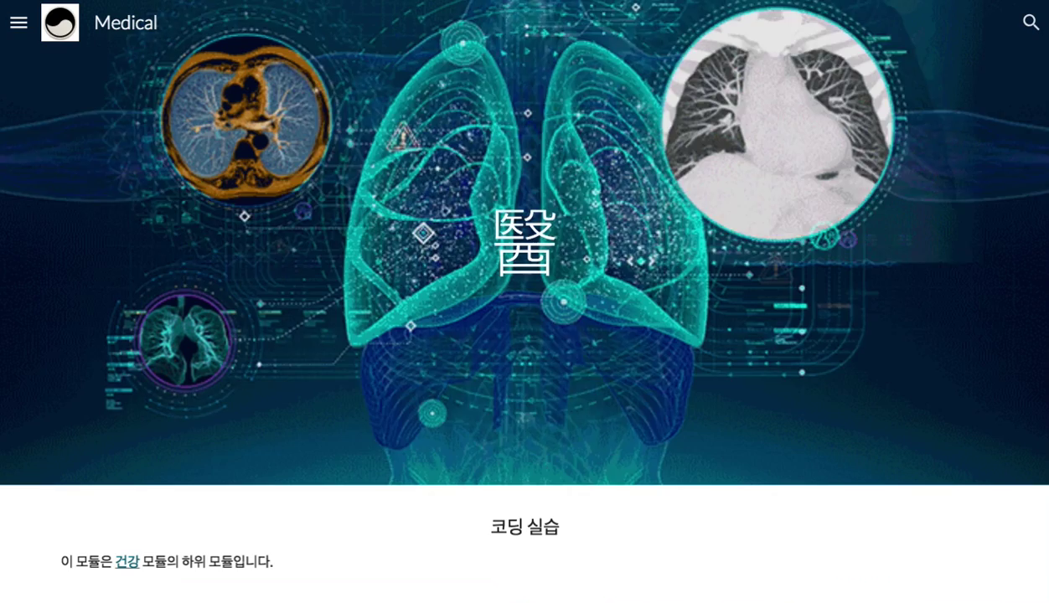
# Read the AI doctor and sensor (센서) sections of the Medical site and return to Sheet17
pyautogui.scroll(-2, 397, 165)
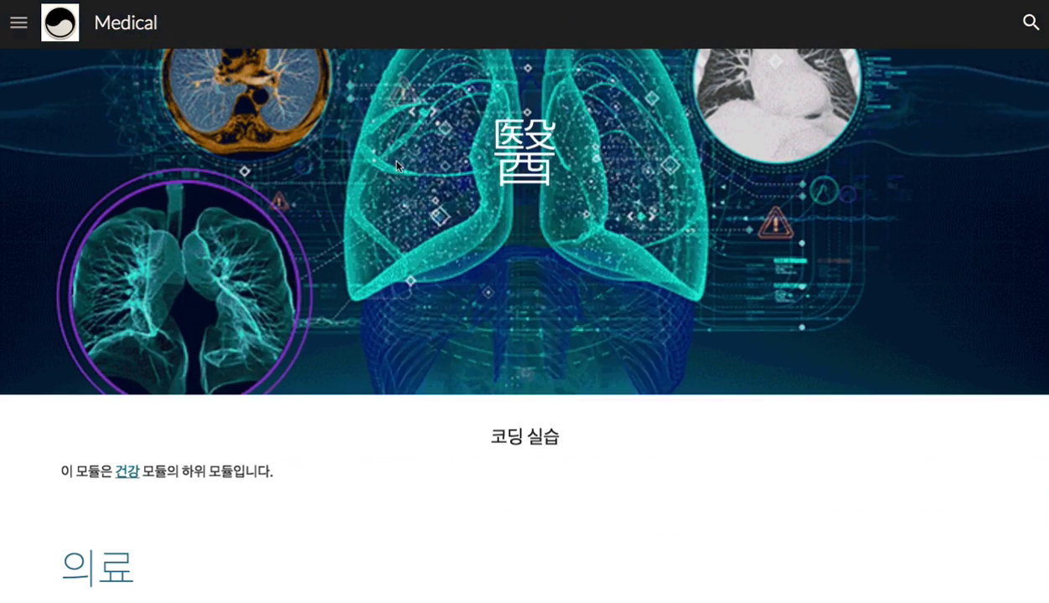
pyautogui.scroll(-12, 396, 165)
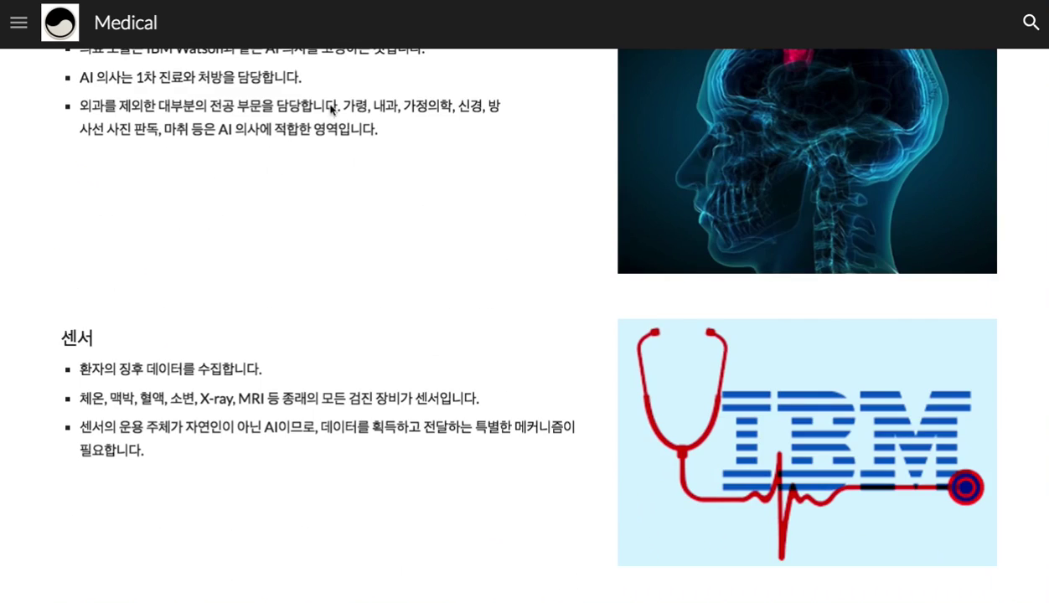
pyautogui.hotkey('ctrl', 'w')
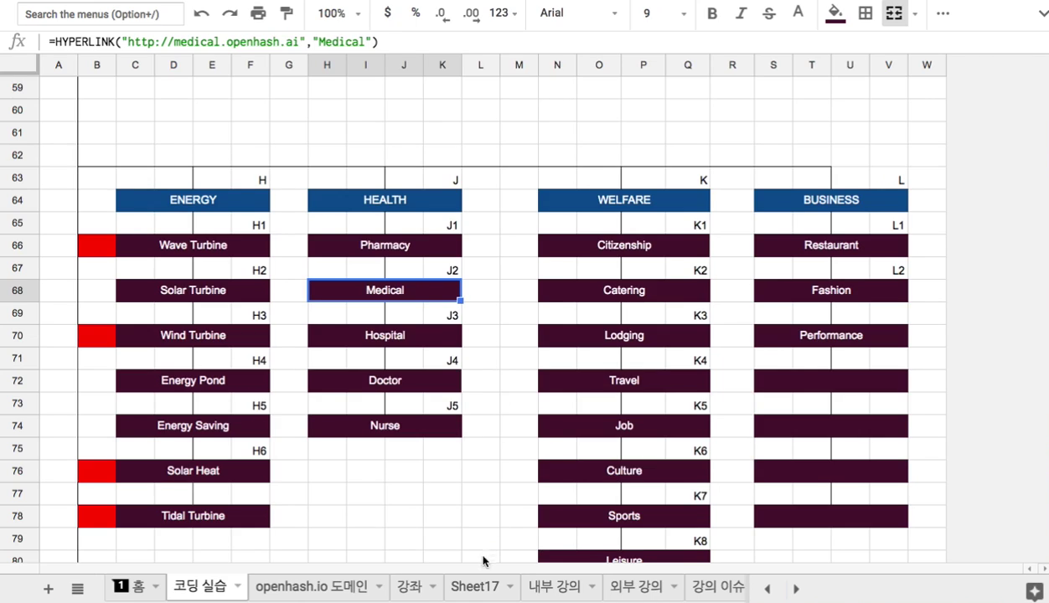
pyautogui.click(479, 587)
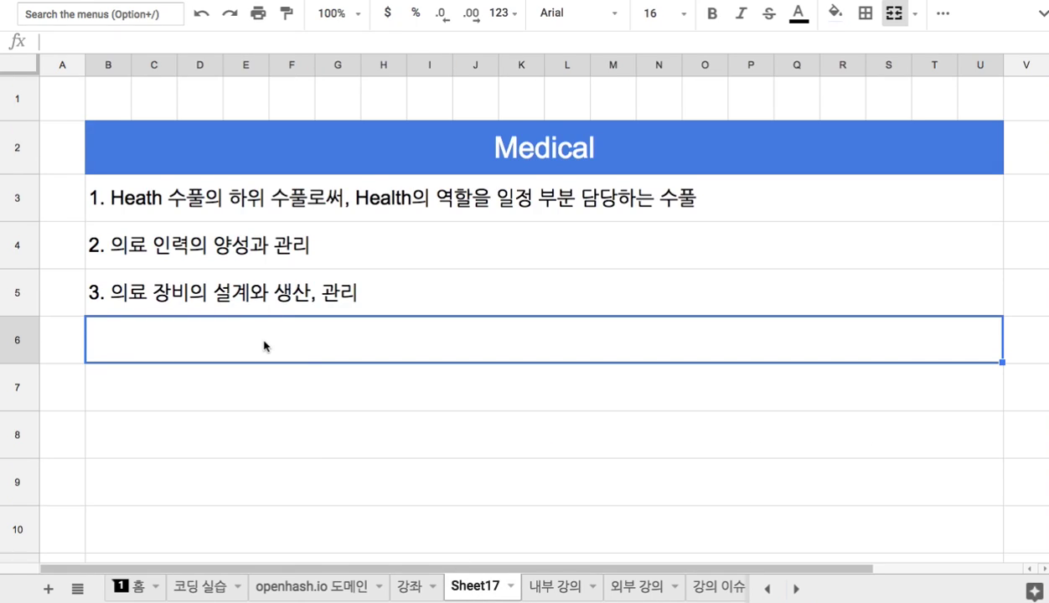
# Enter the fourth point, "4. 자연인 의사와 간호사", in row 6
pyautogui.write('4. 살')
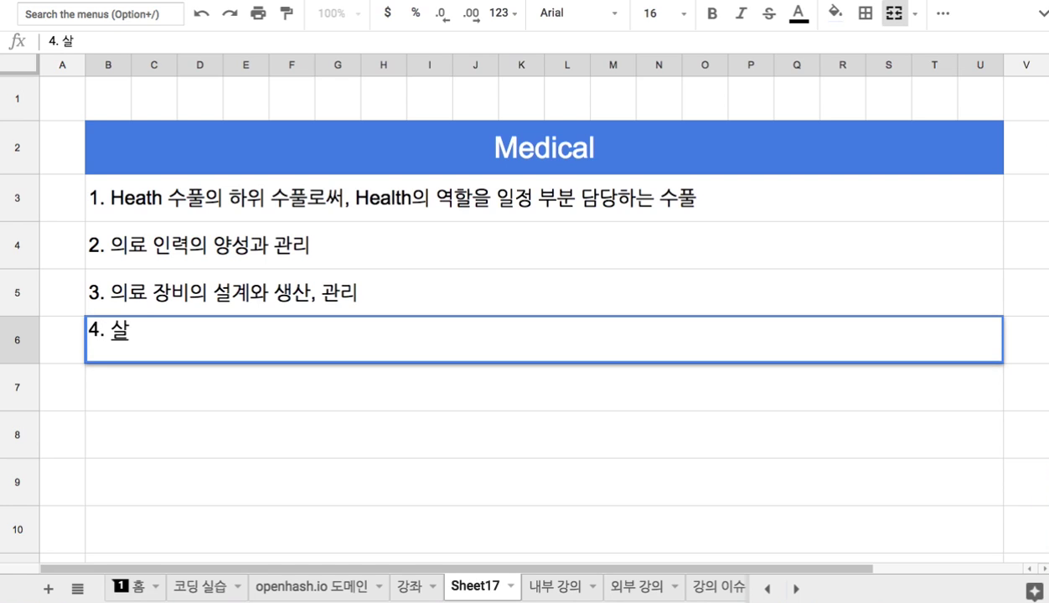
pyautogui.write('람 의사와 간호사')
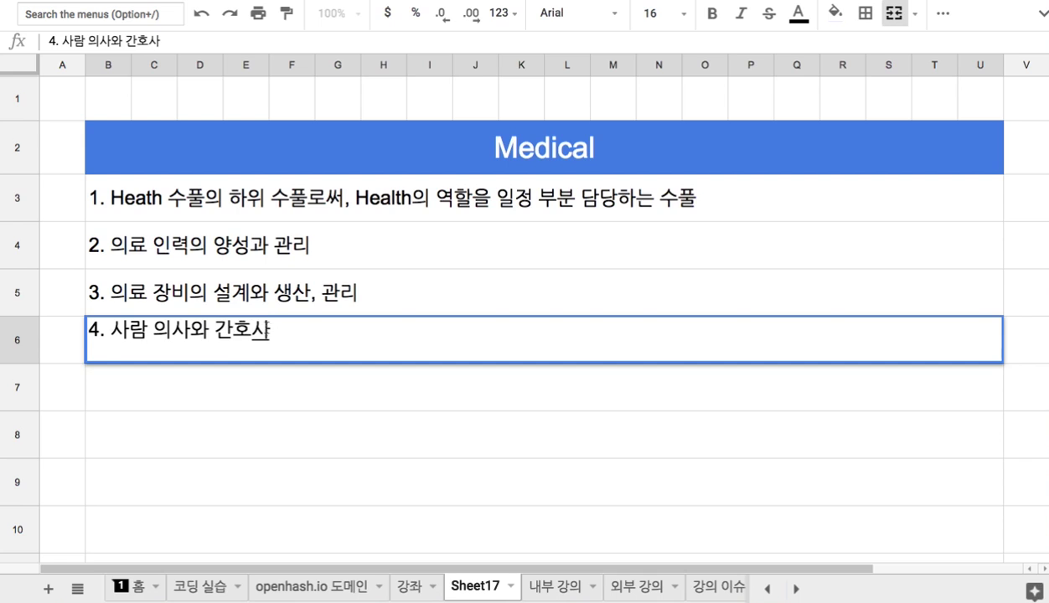
pyautogui.doubleClick(127, 326)
pyautogui.write('자연인')
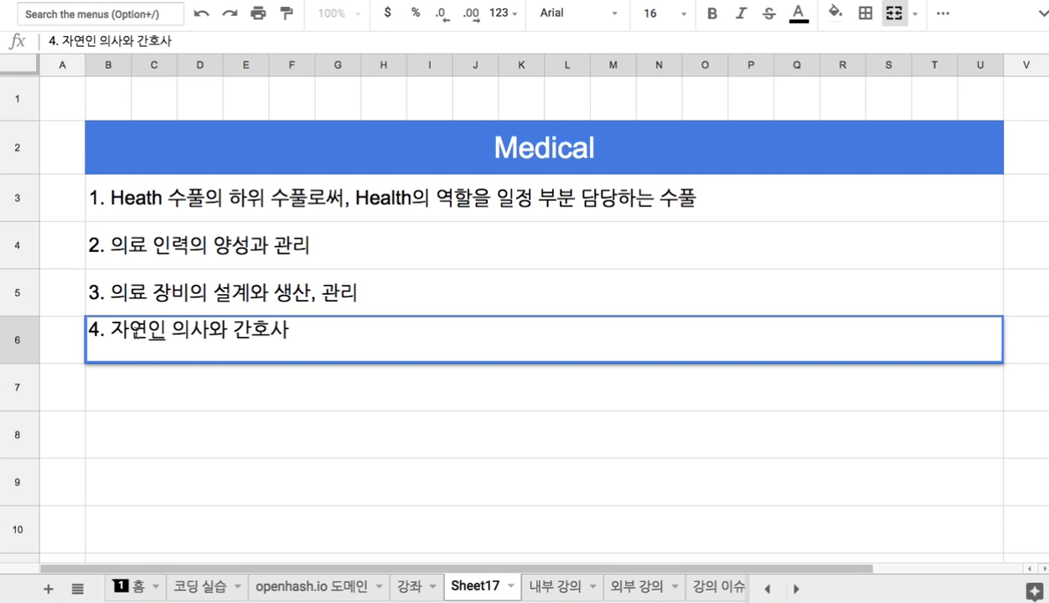
pyautogui.click(229, 326)
pyautogui.click(220, 389)
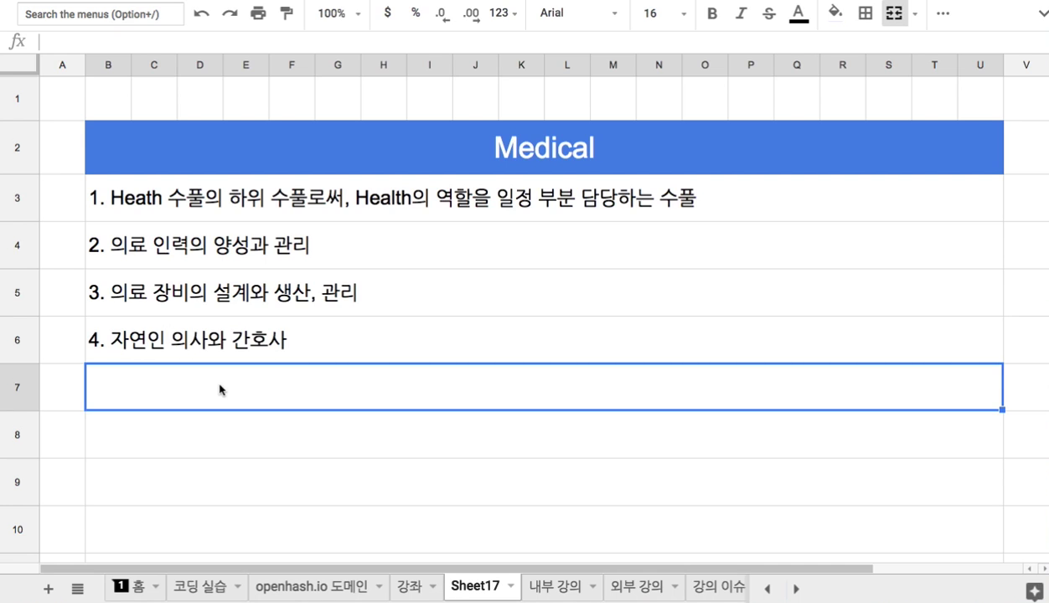
# Start a "1)" sub-point in row 7 and insert "교육 도시의" before "자연인" in the fourth point
pyautogui.write('1)')
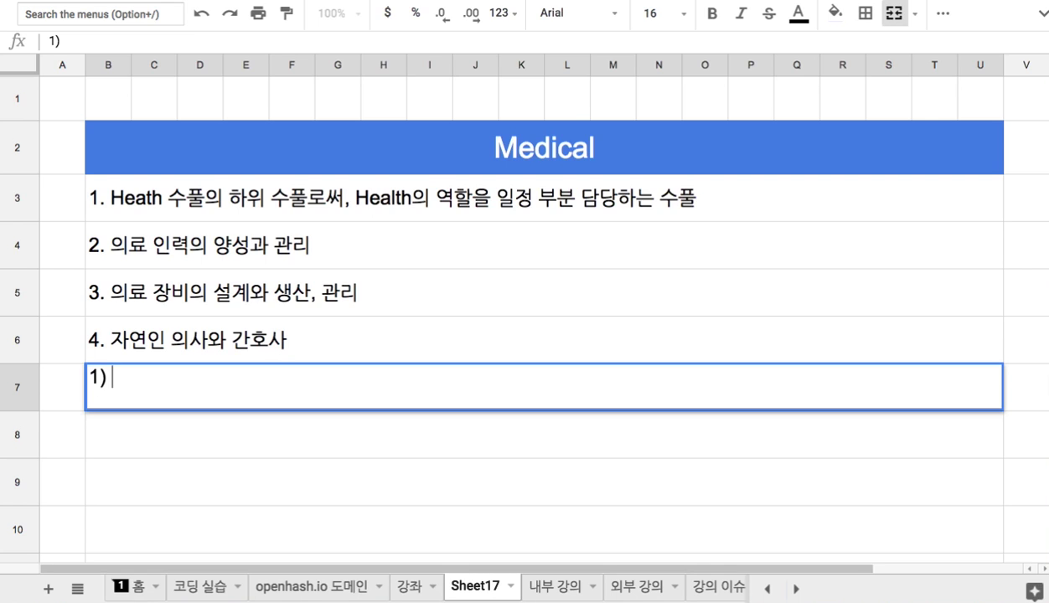
pyautogui.click(237, 344)
pyautogui.press('Return')
pyautogui.click(109, 330)
pyautogui.write('교육 도시의')
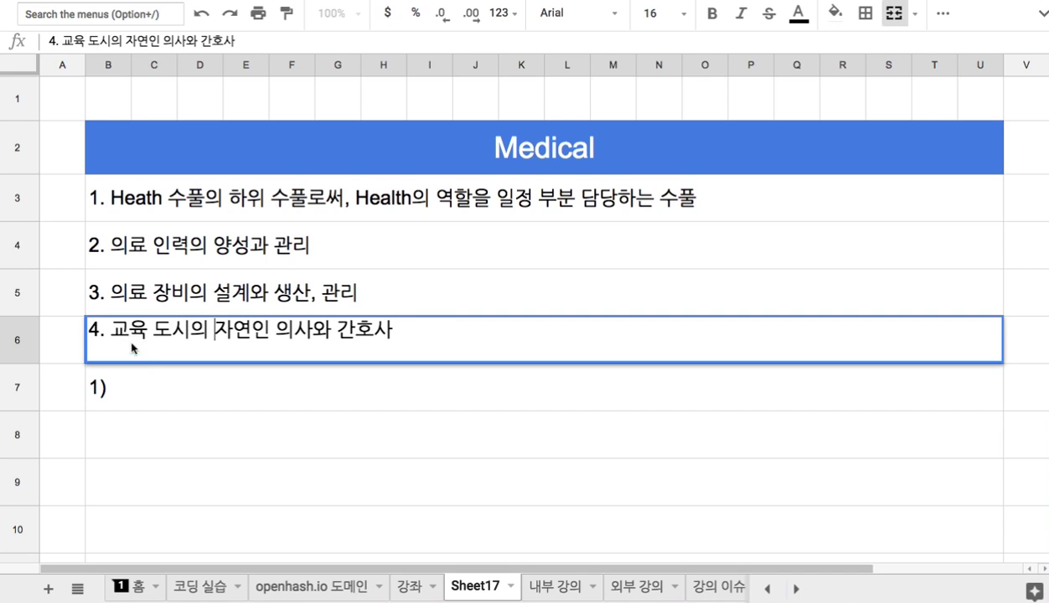
# Complete the first sub-point in row 7 as "1) 자연인 의사와 AI 의사가 협업"
pyautogui.doubleClick(185, 403)
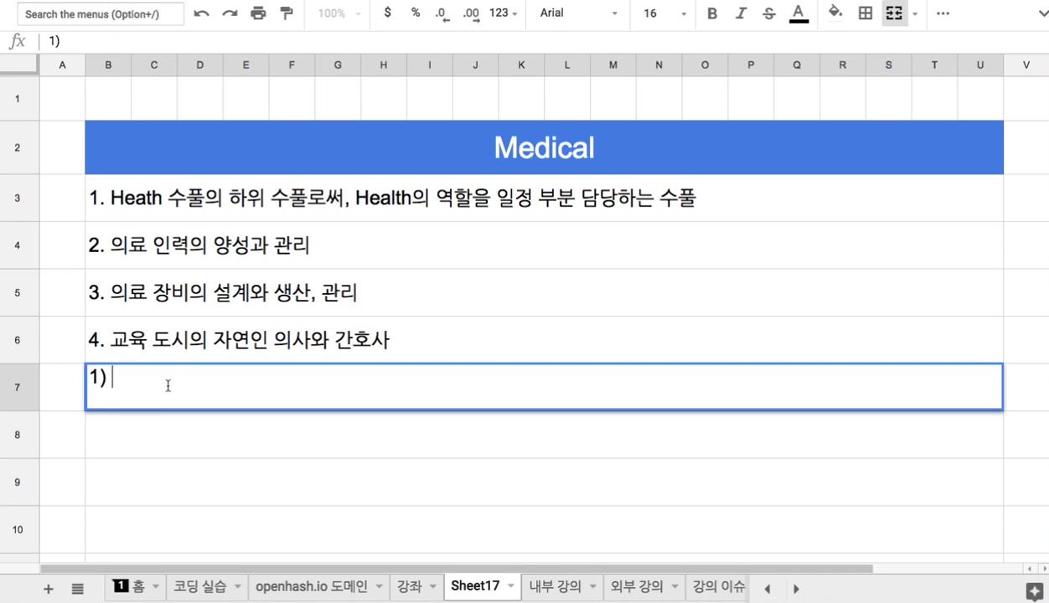
pyautogui.write('의')
pyautogui.press('BackSpace')
pyautogui.write('자연인 의사')
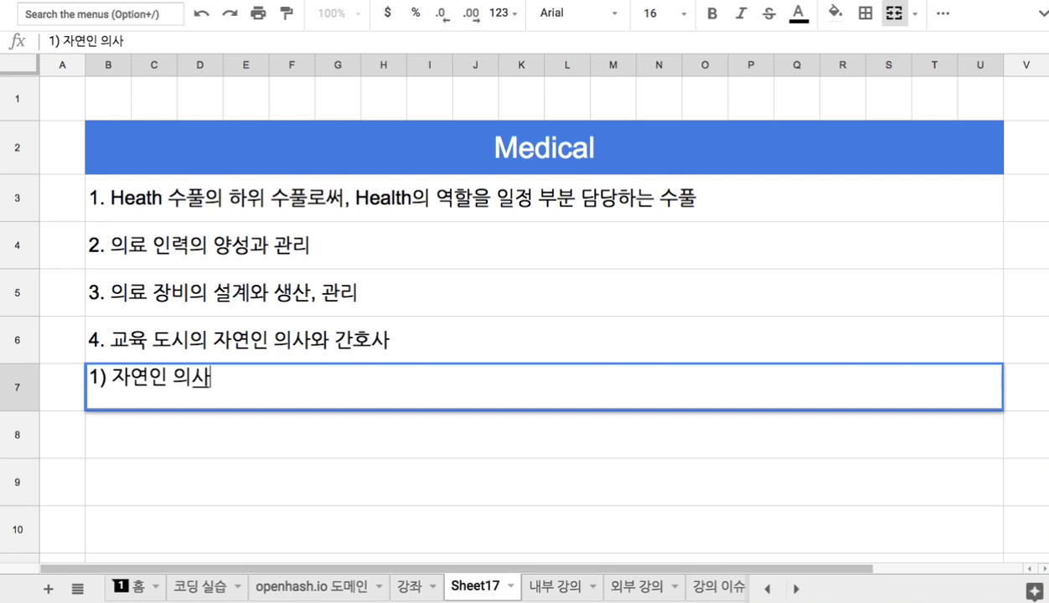
pyautogui.write('와 AI')
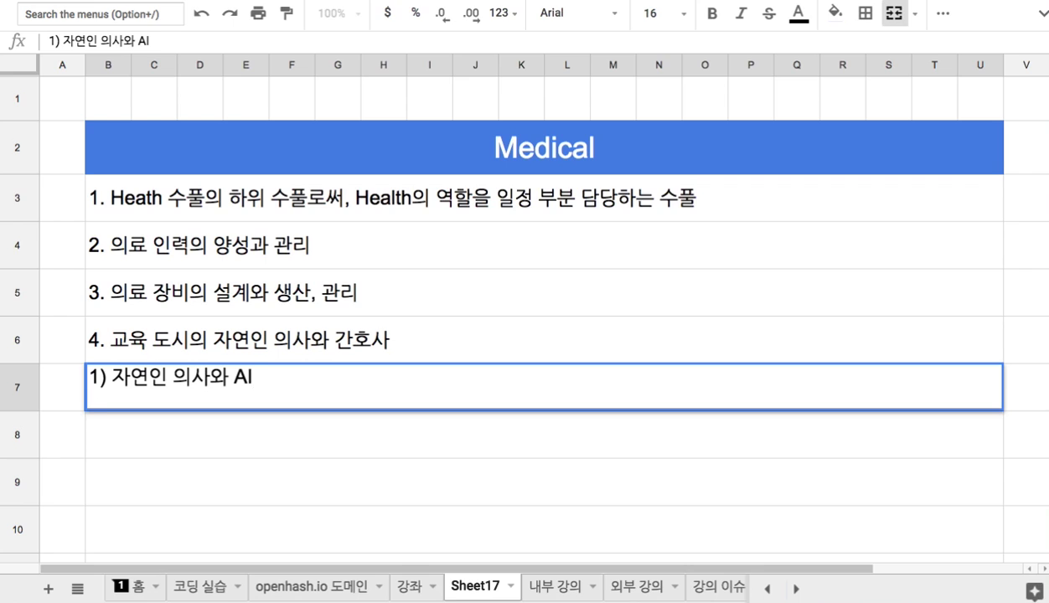
pyautogui.write(' 의사가 협')
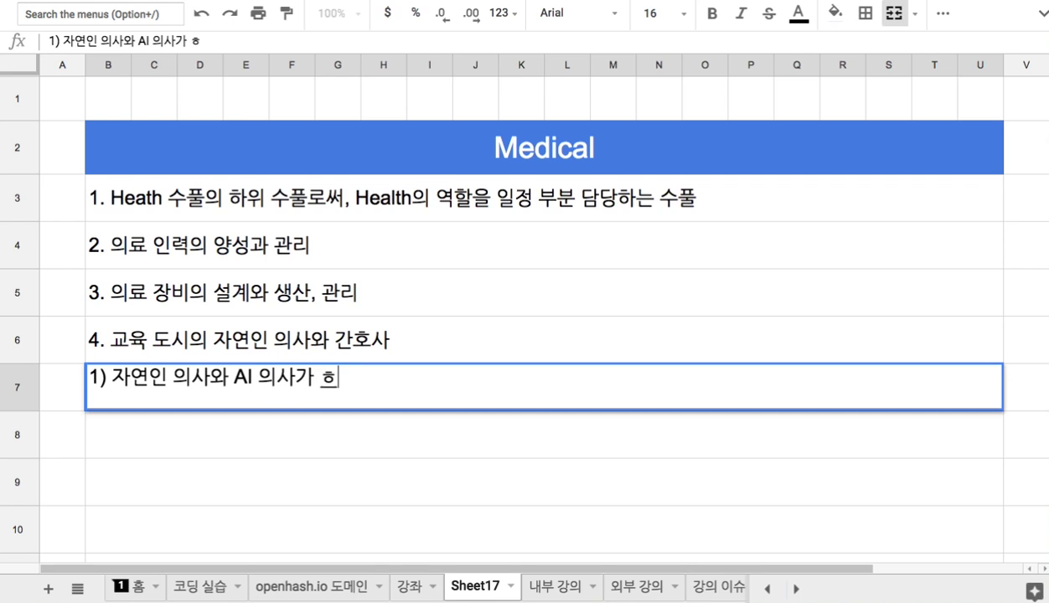
pyautogui.write('업')
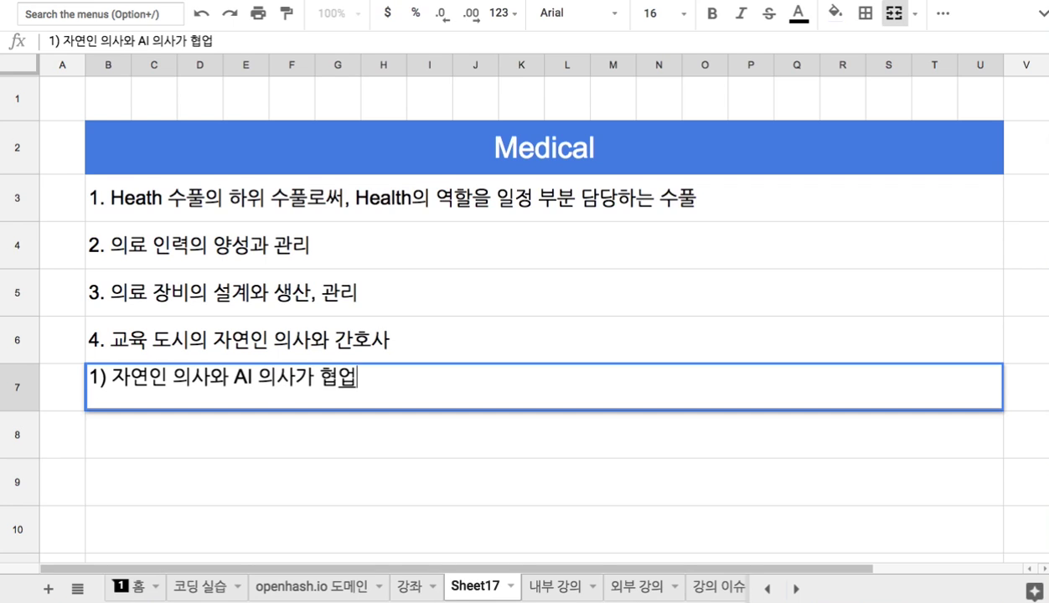
# Add "/간호사" after both mentions of "의사" in row 7's sub-point
pyautogui.write('/간호사')
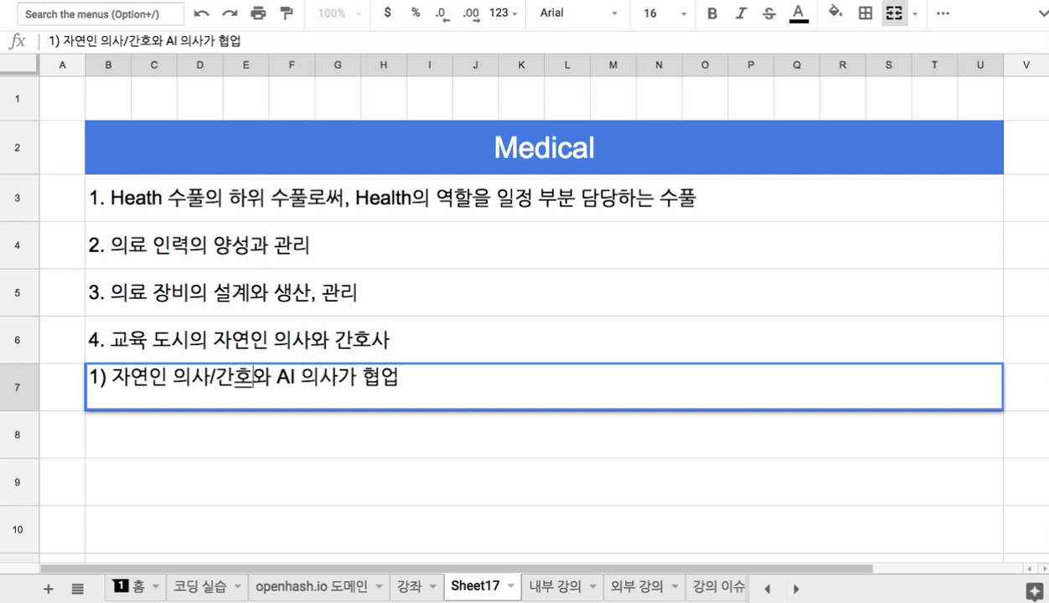
pyautogui.click(352, 378)
pyautogui.write('/가')
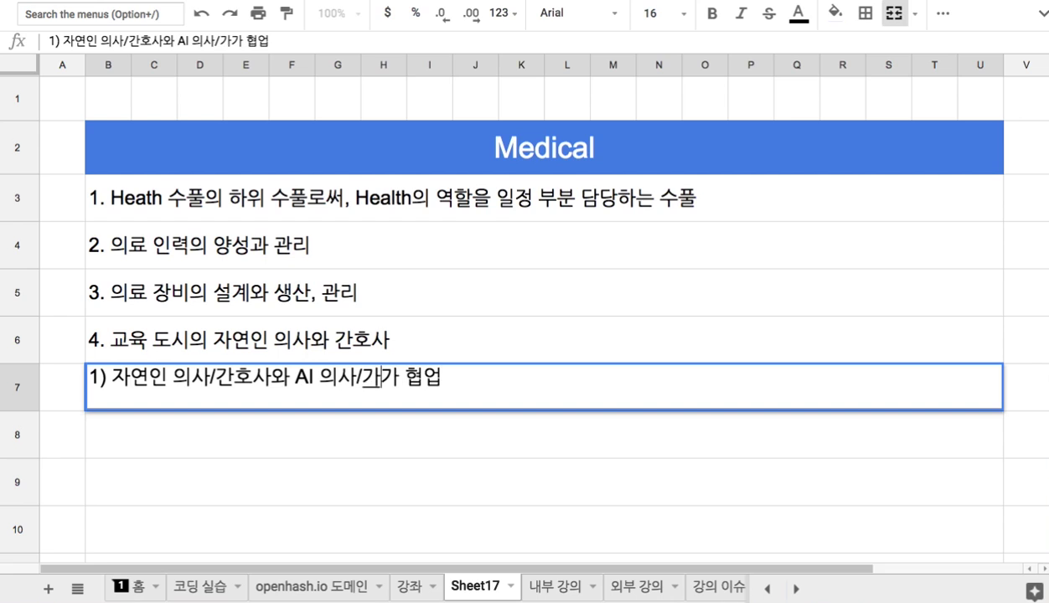
pyautogui.write('ㄴ호사')
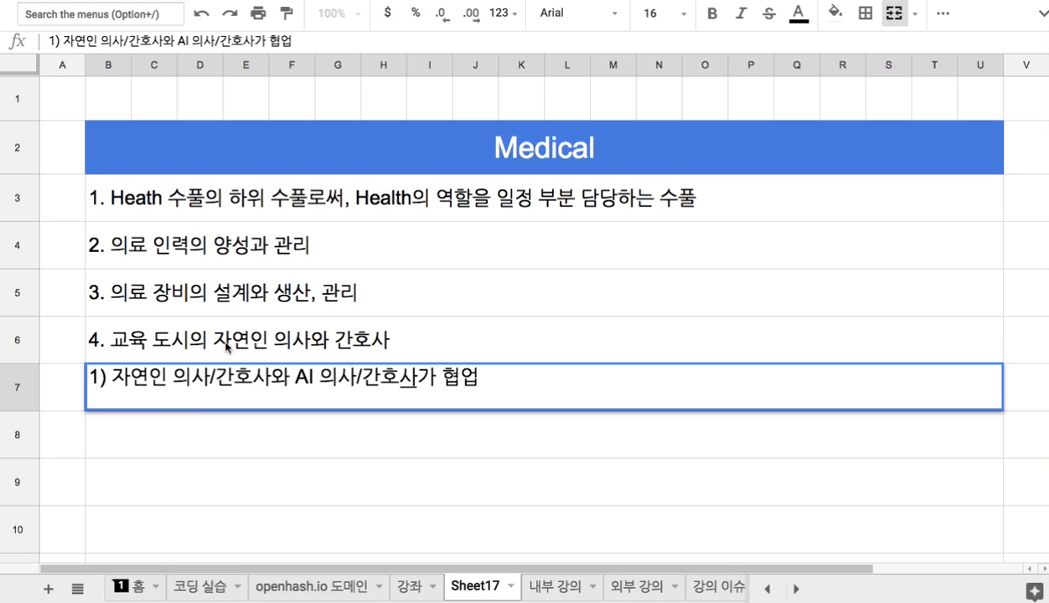
pyautogui.click(164, 428)
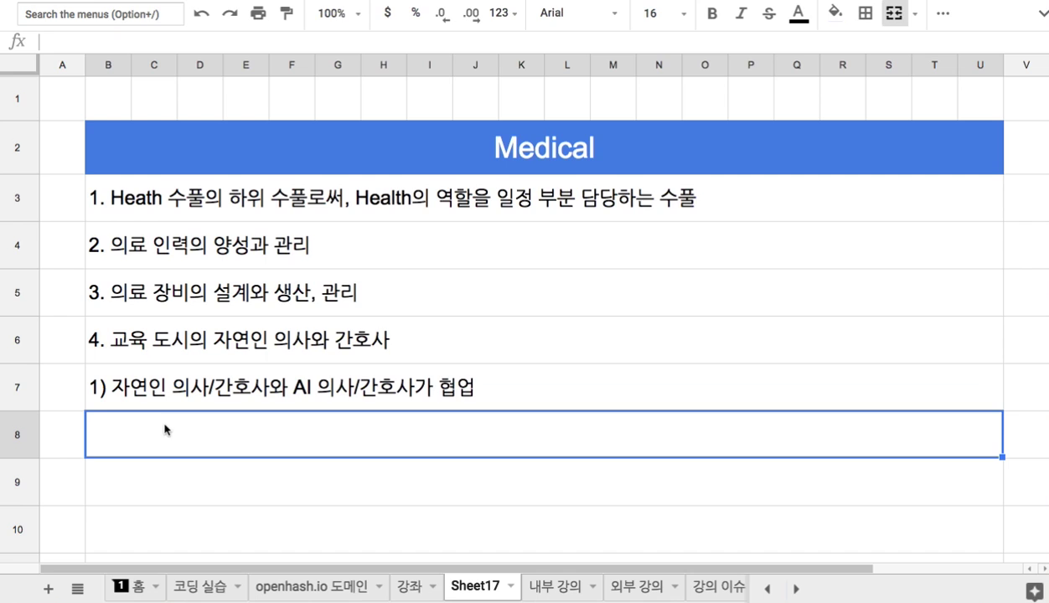
# Enter the second sub-point, "2) 업무 프로세스에 따라 진료, 처방, 처치한다.", in row 8
pyautogui.write('2) ')
pyautogui.write('구')
pyautogui.press('BackSpace')
pyautogui.press('BackSpace')
pyautogui.write('ㅇ업무 프로')
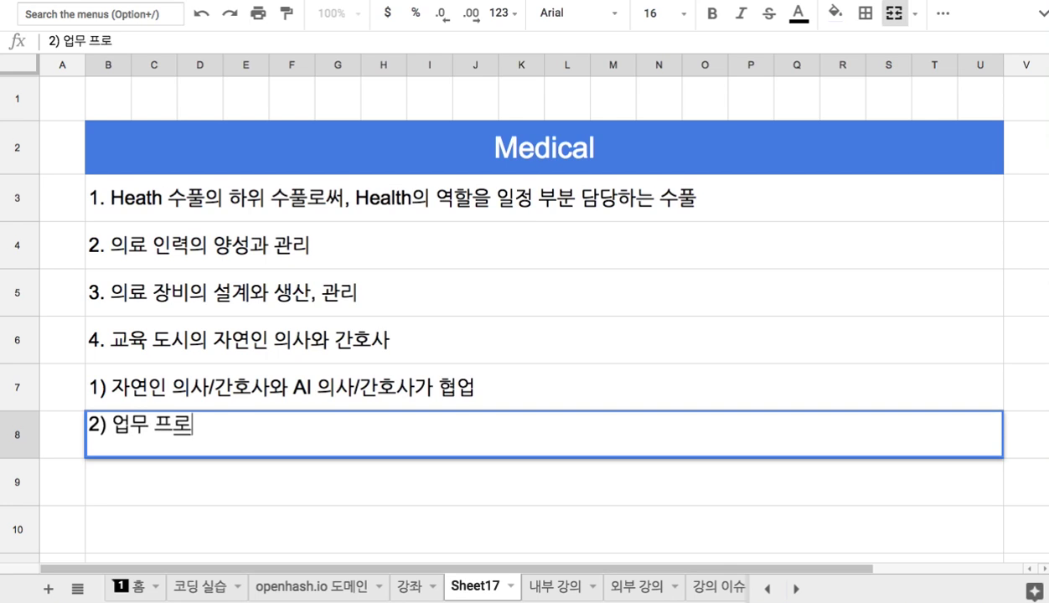
pyautogui.write('세스에 따라 ')
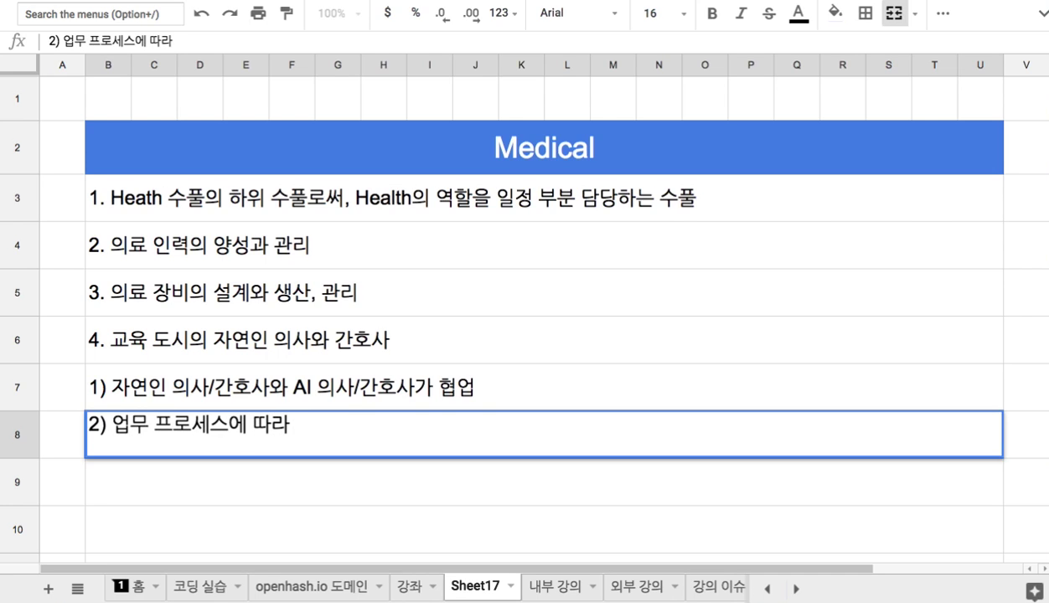
pyautogui.write('진료')
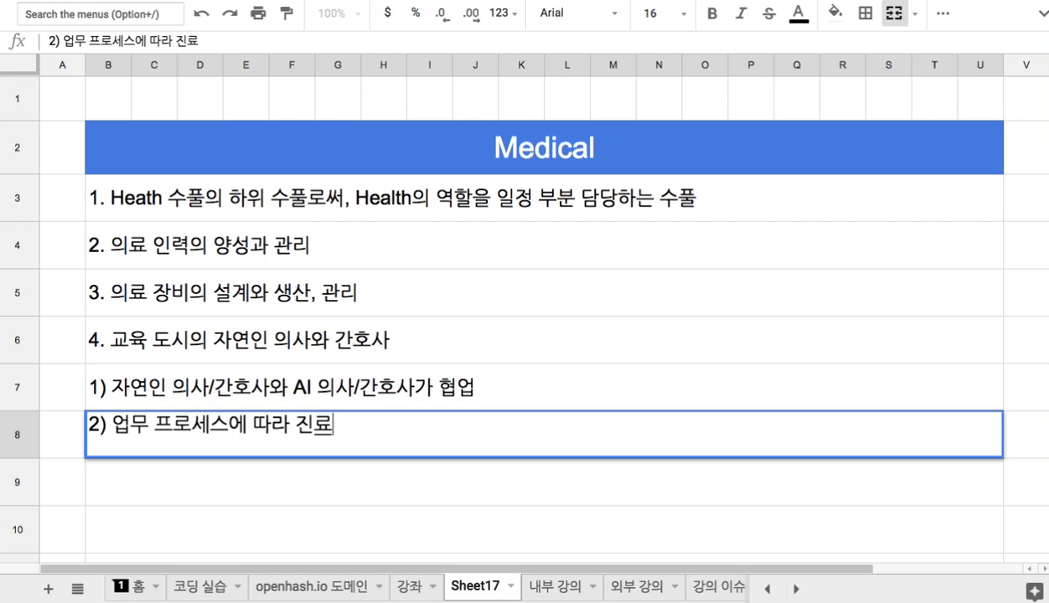
pyautogui.write(', 처방, 처치한다.')
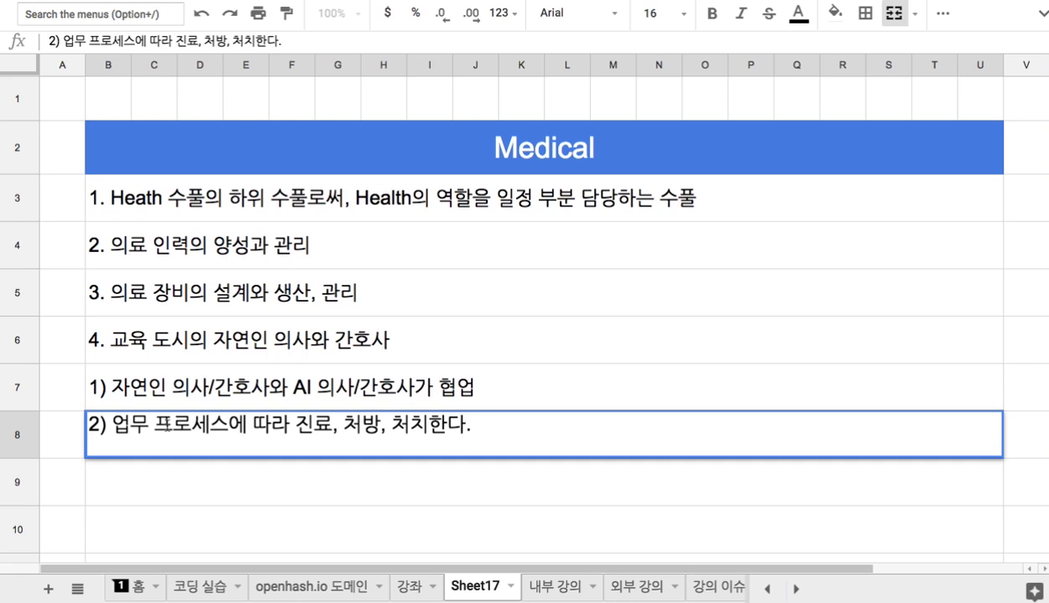
# Insert "표준" before "업무 프로세스" in row 8's sub-point
pyautogui.click(122, 428)
pyautogui.write('표준')
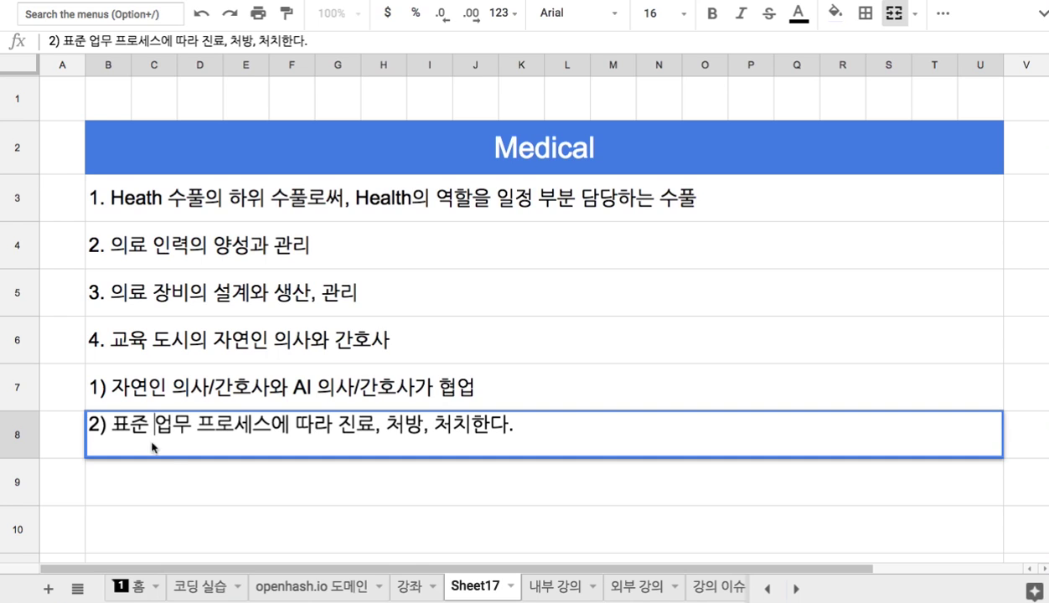
pyautogui.click(193, 476)
pyautogui.scroll(-2, 194, 476)
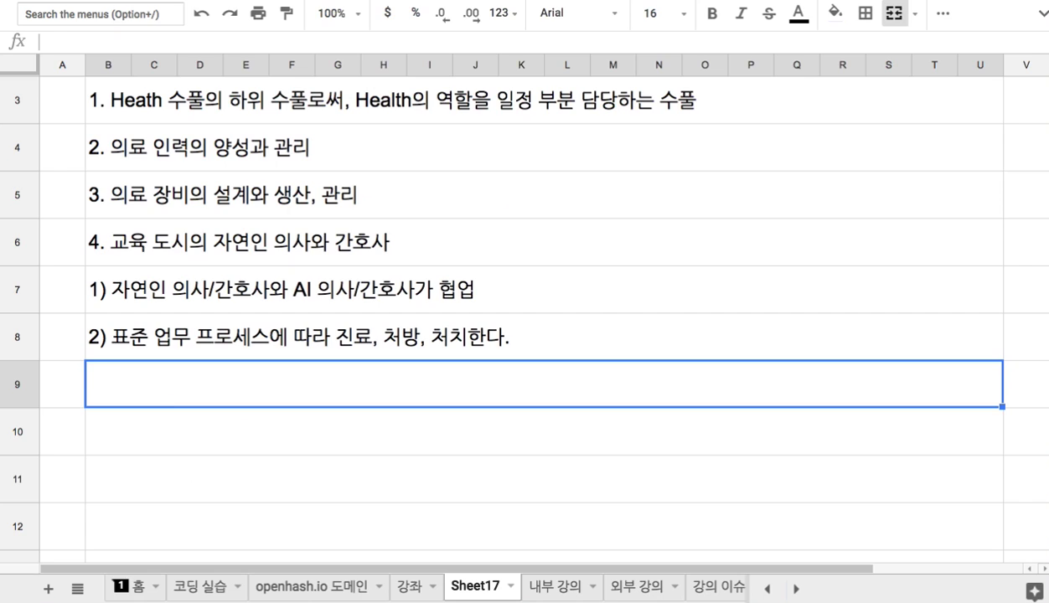
pyautogui.write('3)')
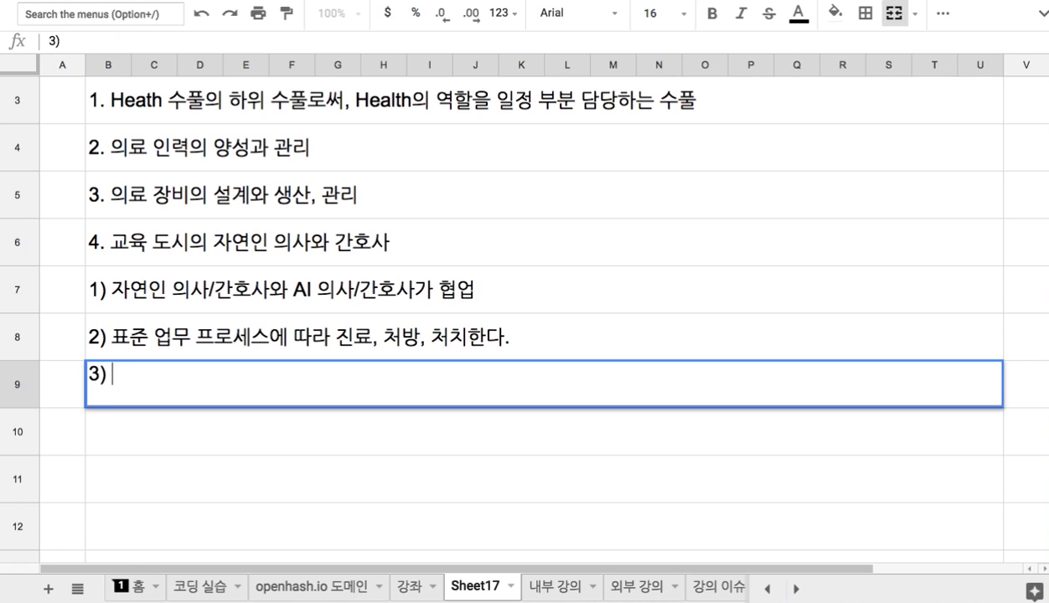
pyautogui.press('BackSpace')
pyautogui.press('BackSpace')
pyautogui.press('BackSpace')
# Replace row 9's draft with the start of the fifth point, "5. Openhash: 누가 언제 어디서 어떤 처방을 했고, 그 근거가 무엇인지"
pyautogui.write('5. Openha')
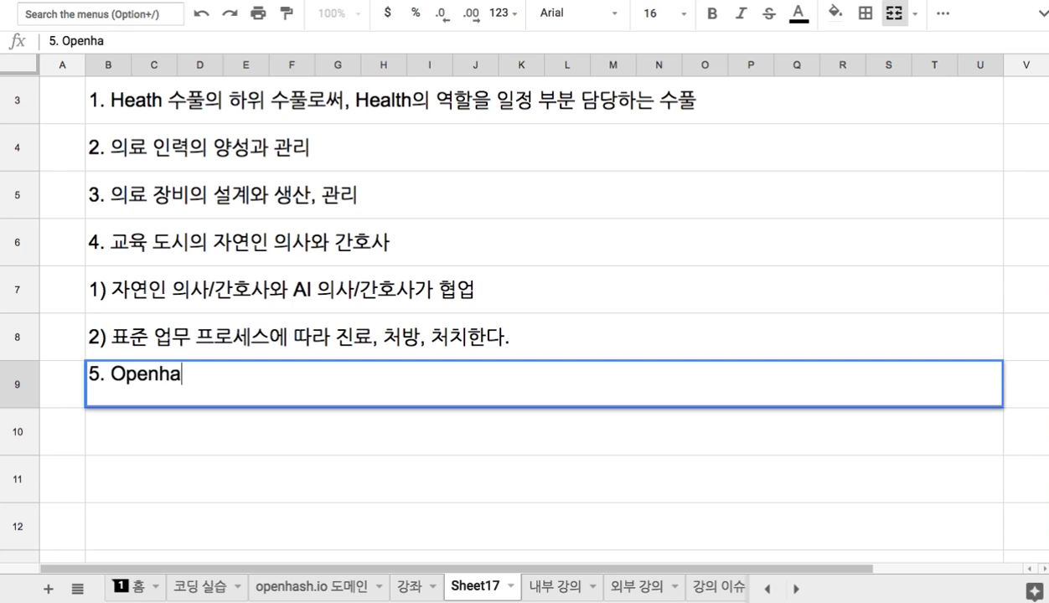
pyautogui.write('sh: s')
pyautogui.press('BackSpace')
pyautogui.write('누')
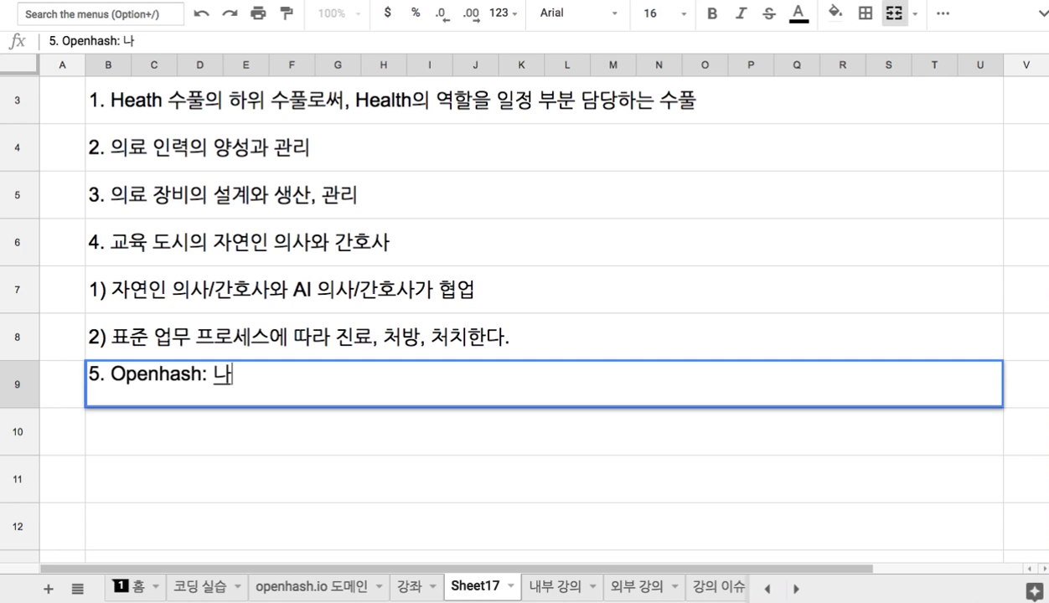
pyautogui.write('가 언제 어디서')
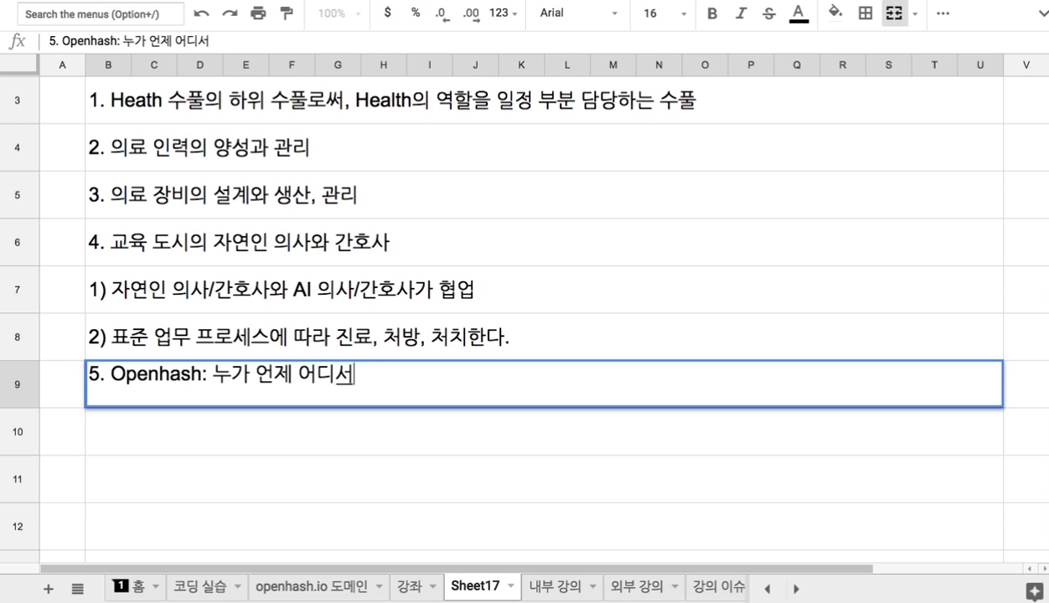
pyautogui.write(' 어ㄸ떤 처방을 했ㄱ')
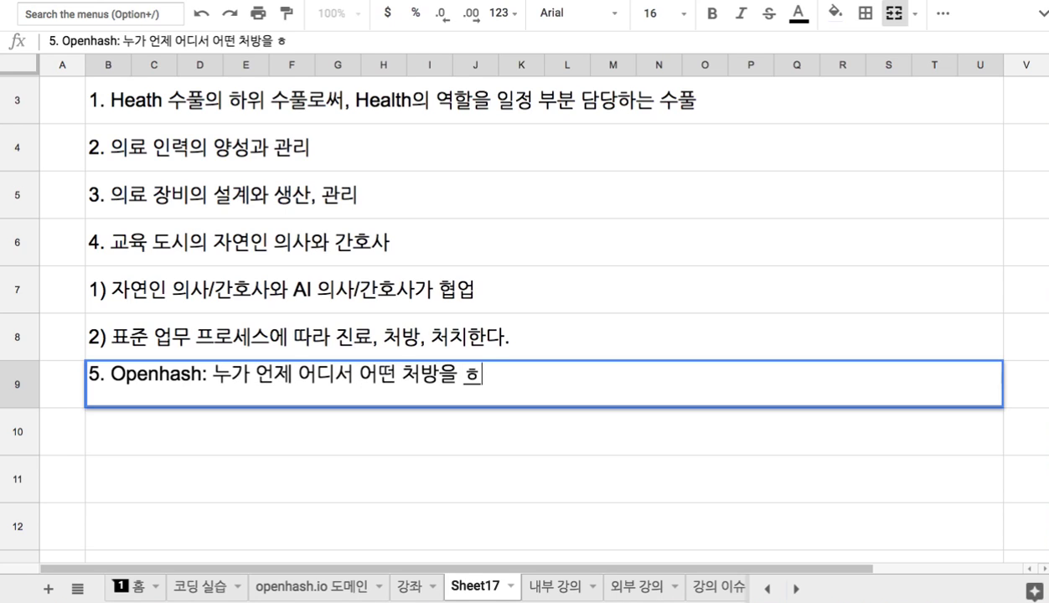
pyautogui.write('고, 그 근거')
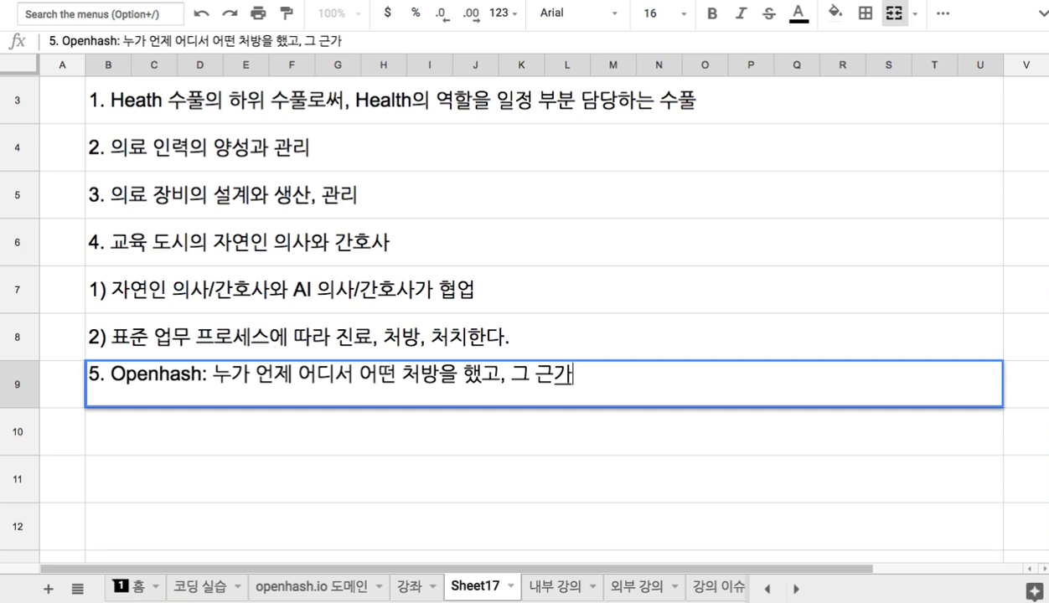
pyautogui.write('가 무')
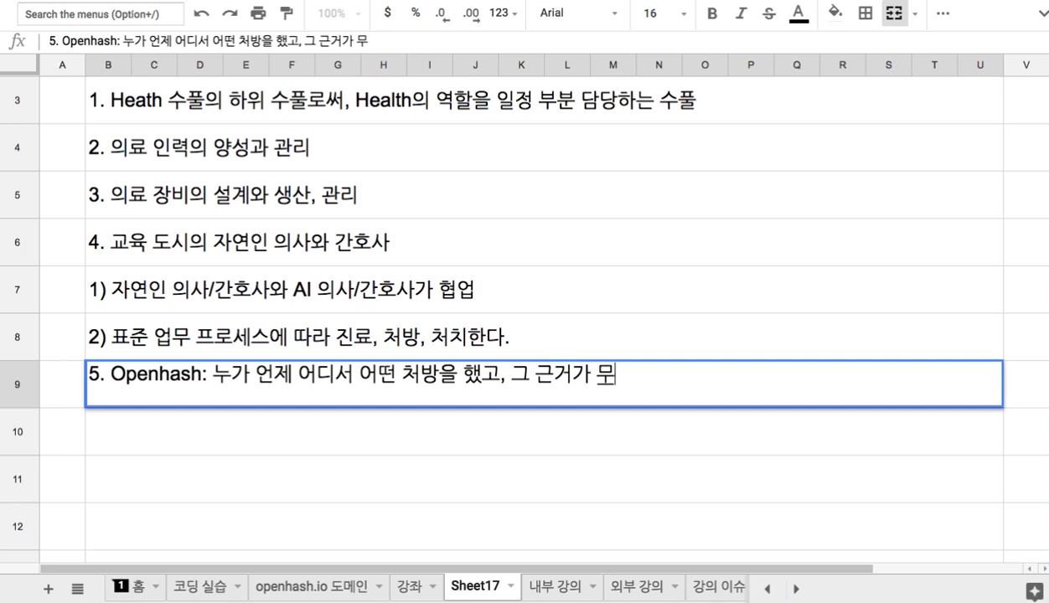
pyautogui.write('엇ㅇ을')
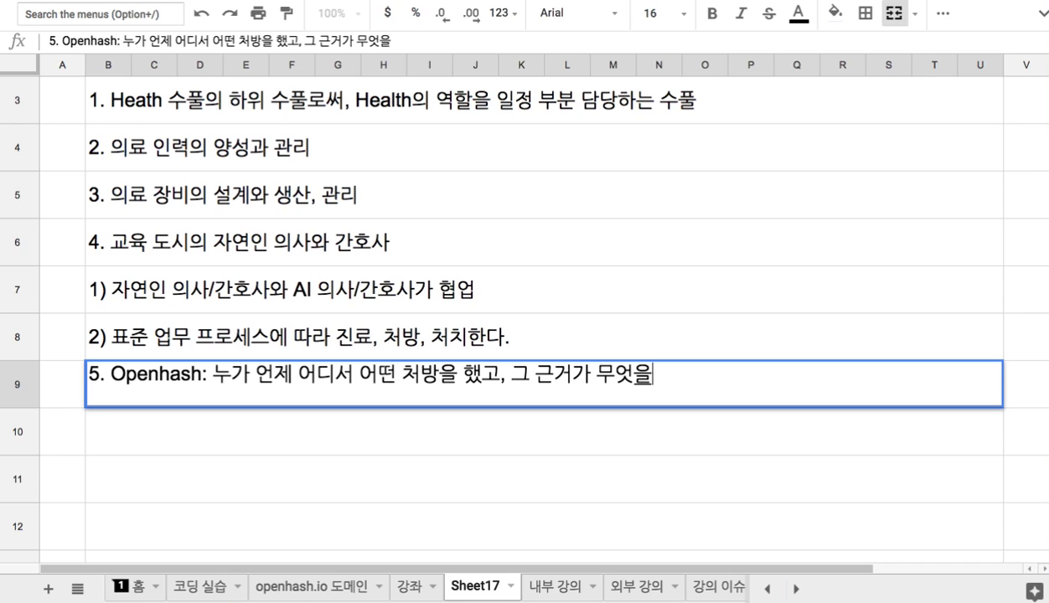
pyautogui.press('BackSpace')
pyautogui.press('BackSpace')
pyautogui.write('인지')
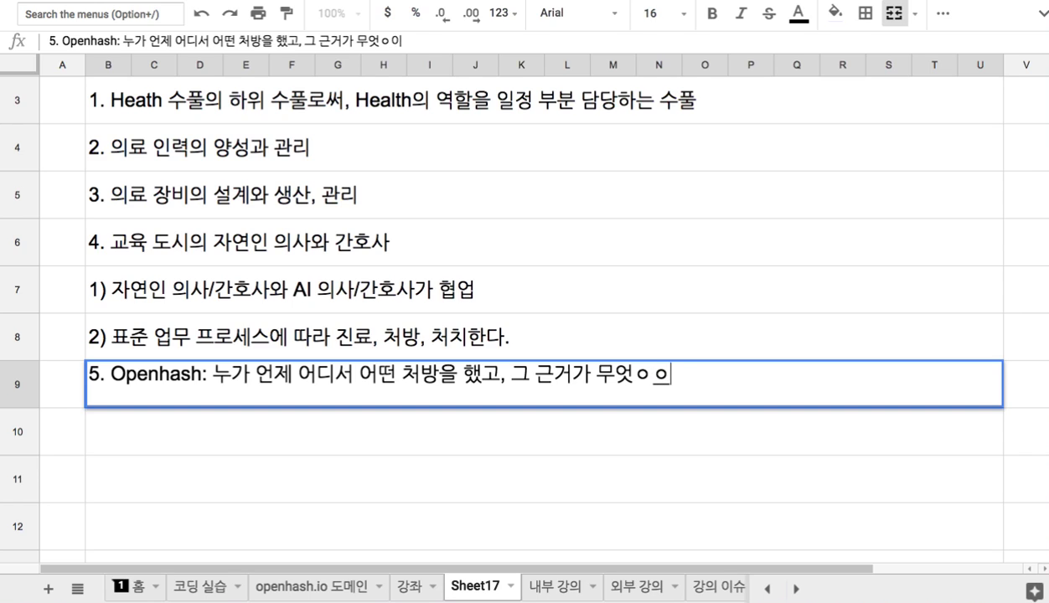
# Complete row 9's fifth point by adding "기록되고, 이 기록은 위변조가 불가능" at its end
pyautogui.write(' 기록되고')
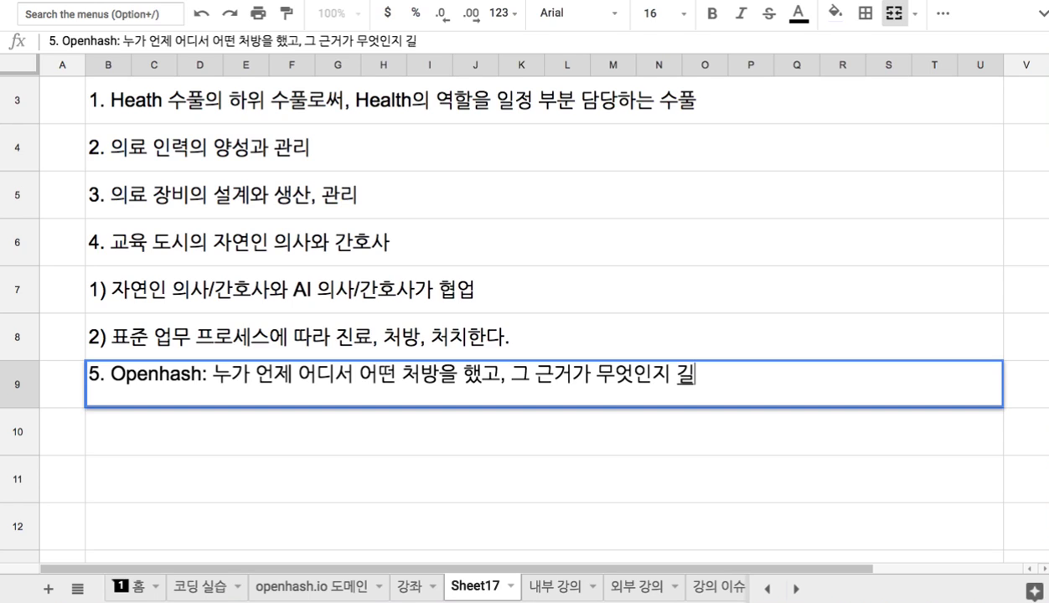
pyautogui.write(', 이 기록')
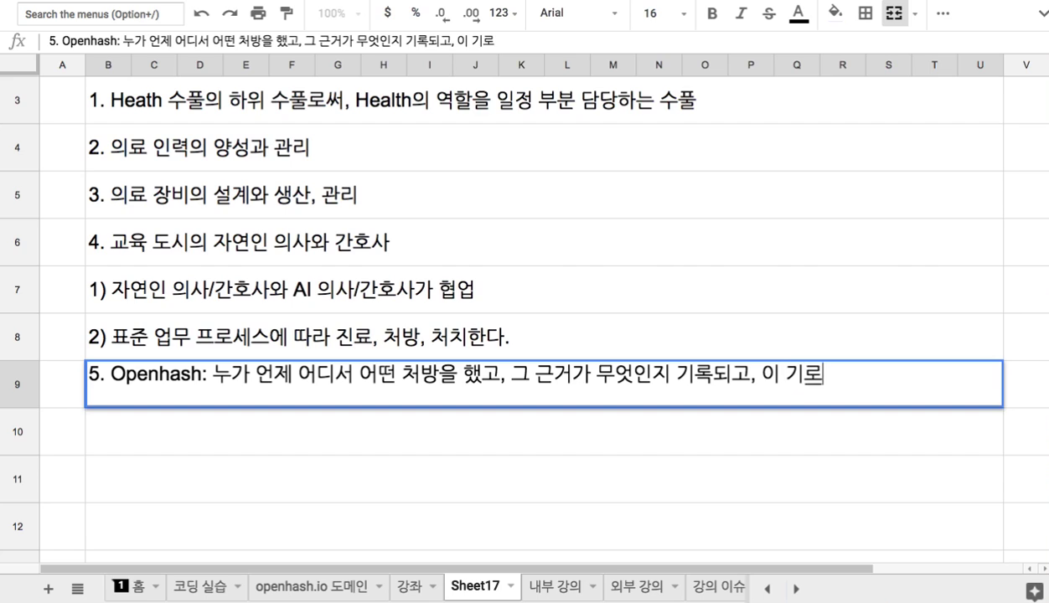
pyautogui.write('은 위변조가 부')
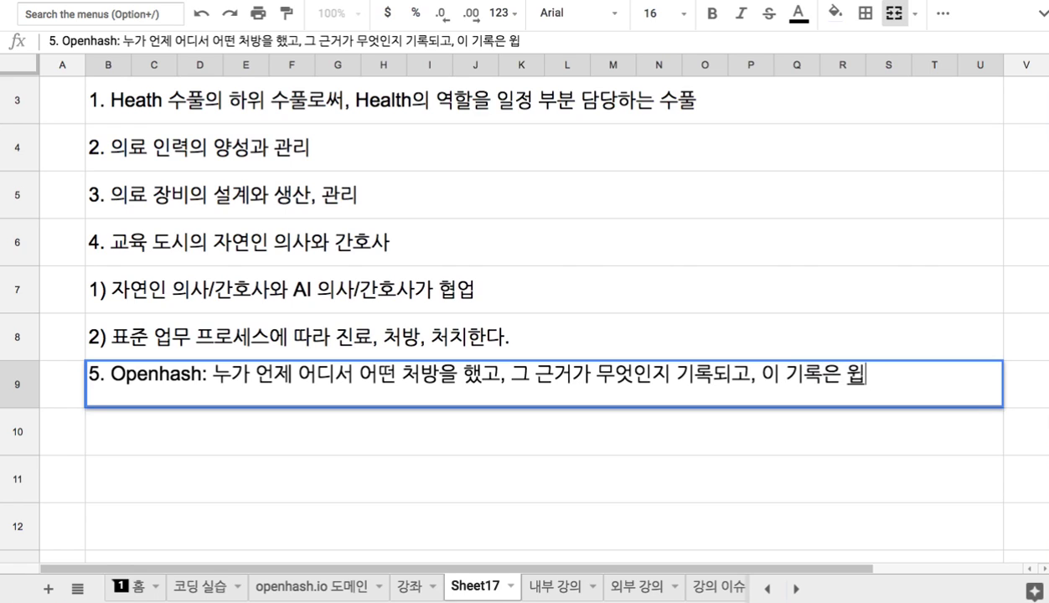
pyautogui.write('ㄹ가능')
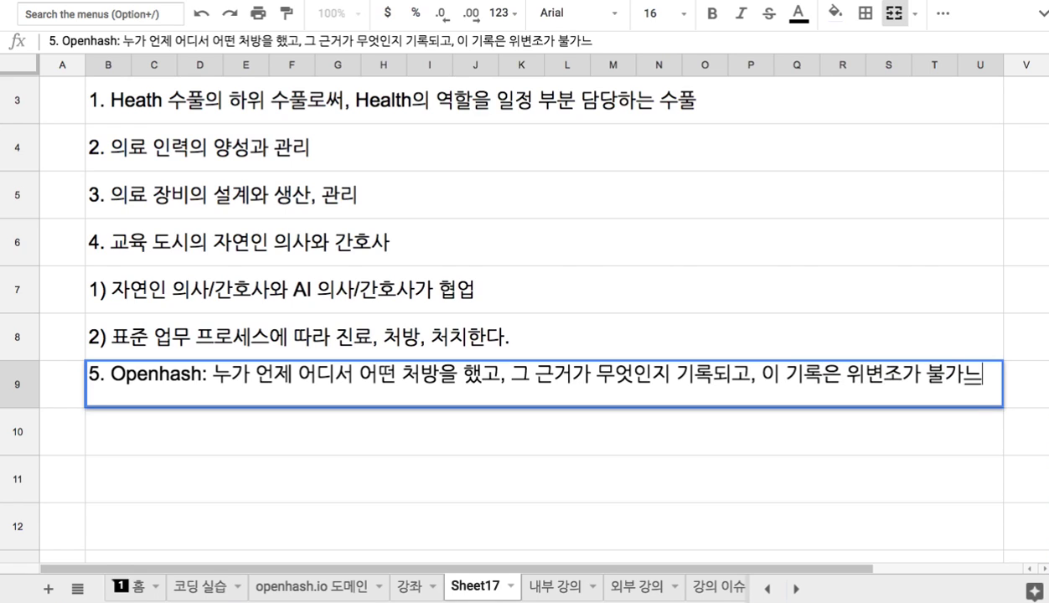
pyautogui.press('Return')
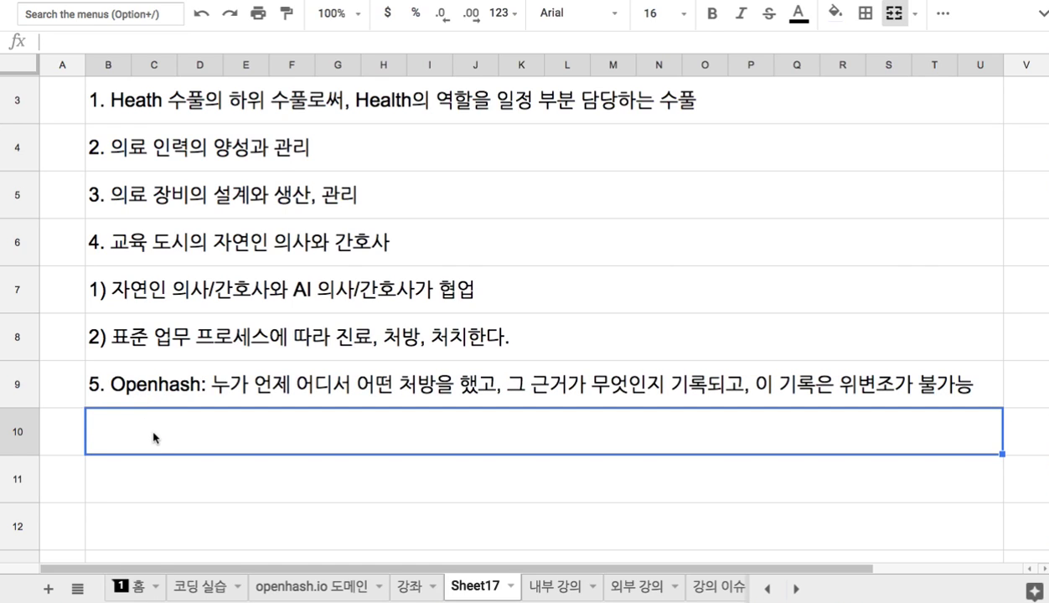
# Enter the sixth point, "6. AI는 자연인 의사의 업무를 보조", in row 10
pyautogui.write('6. ')
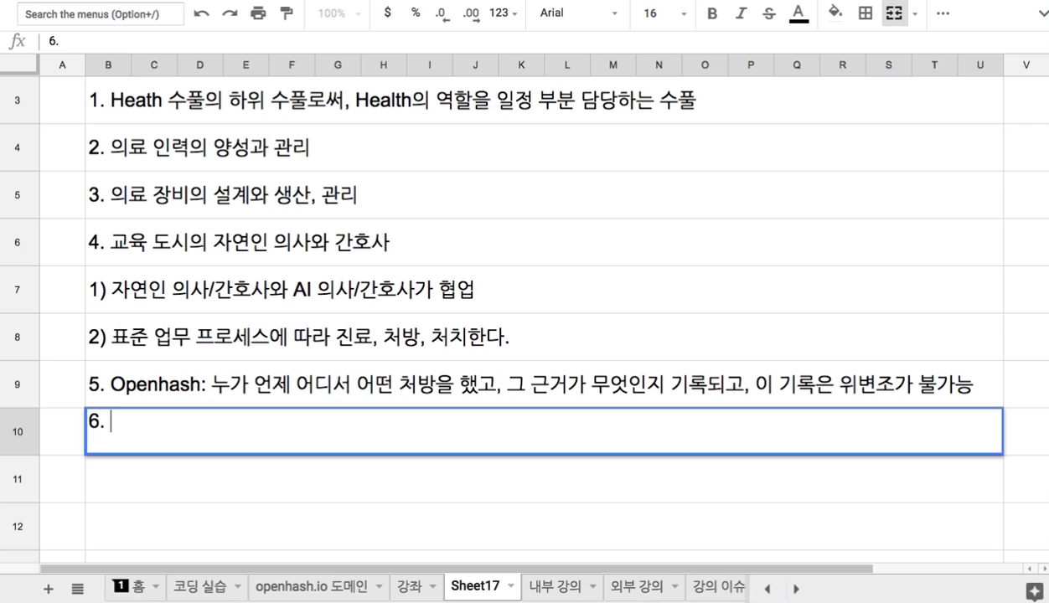
pyautogui.write('AI는 자')
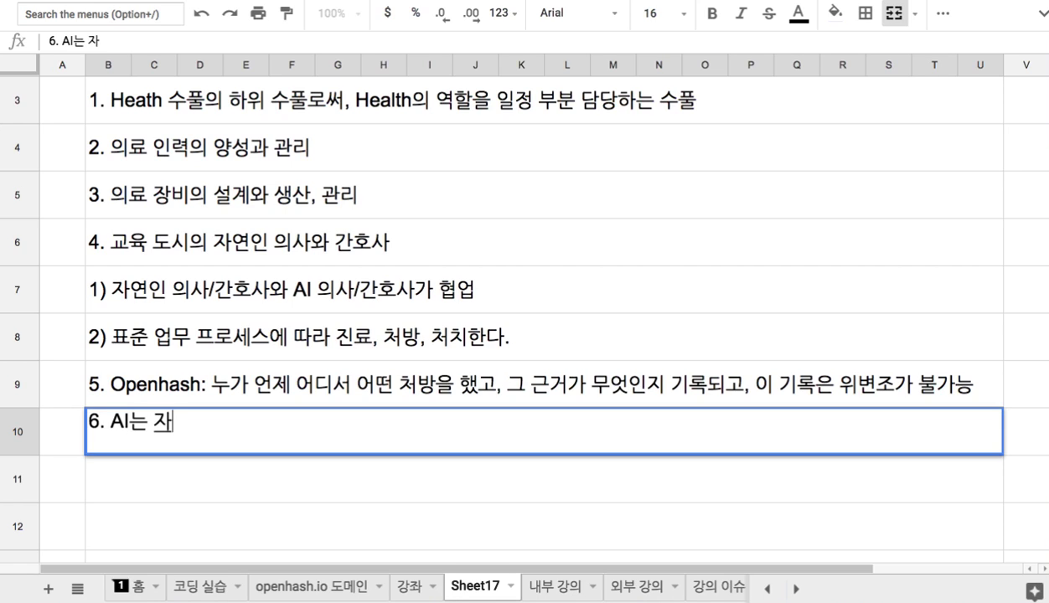
pyautogui.write('연인 의')
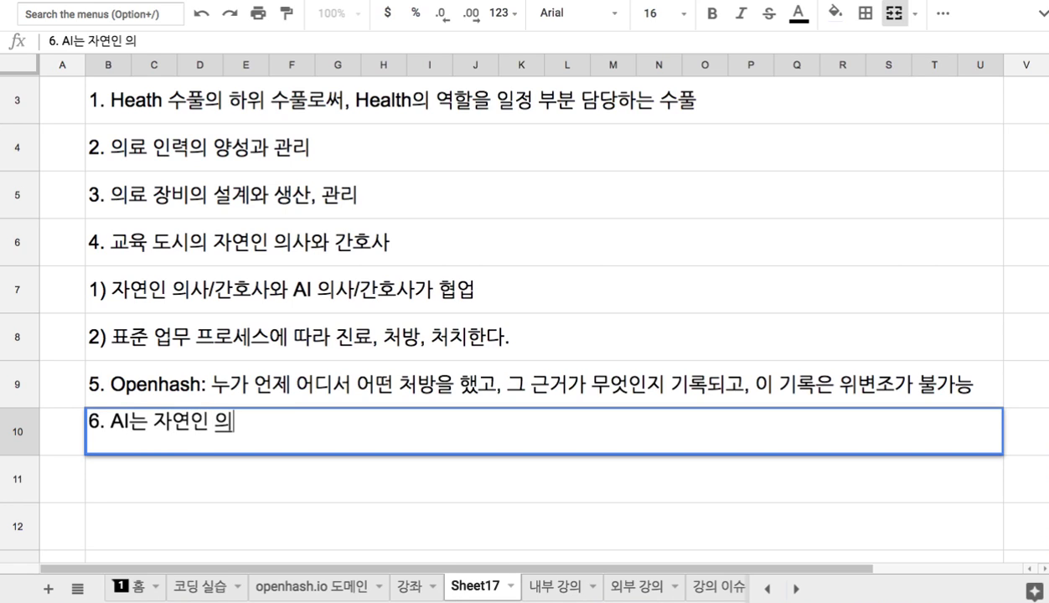
pyautogui.write('사의 업무를 보조')
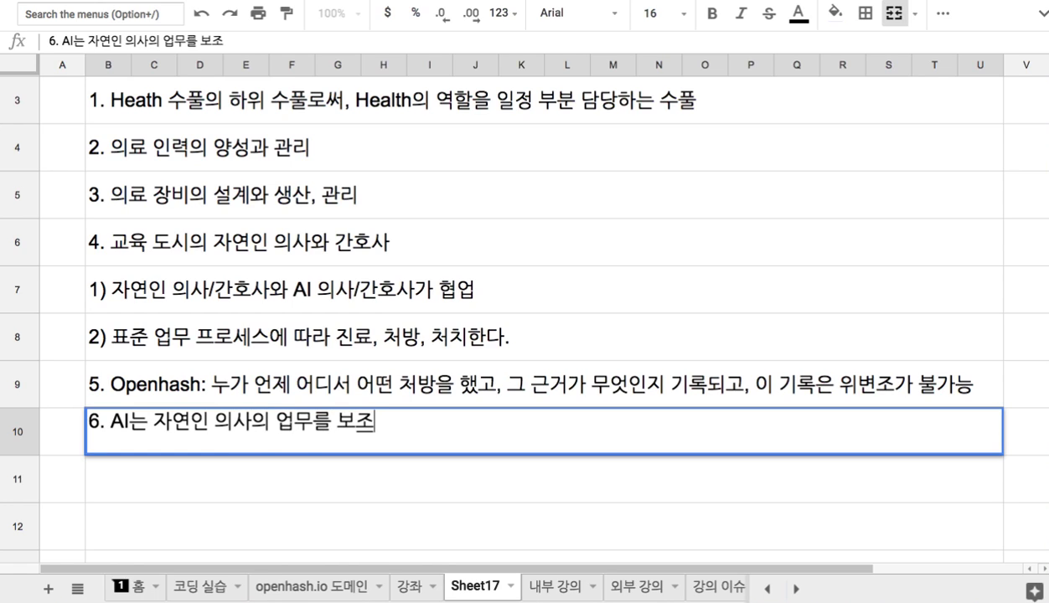
pyautogui.click(227, 400)
pyautogui.scroll(2, 228, 401)
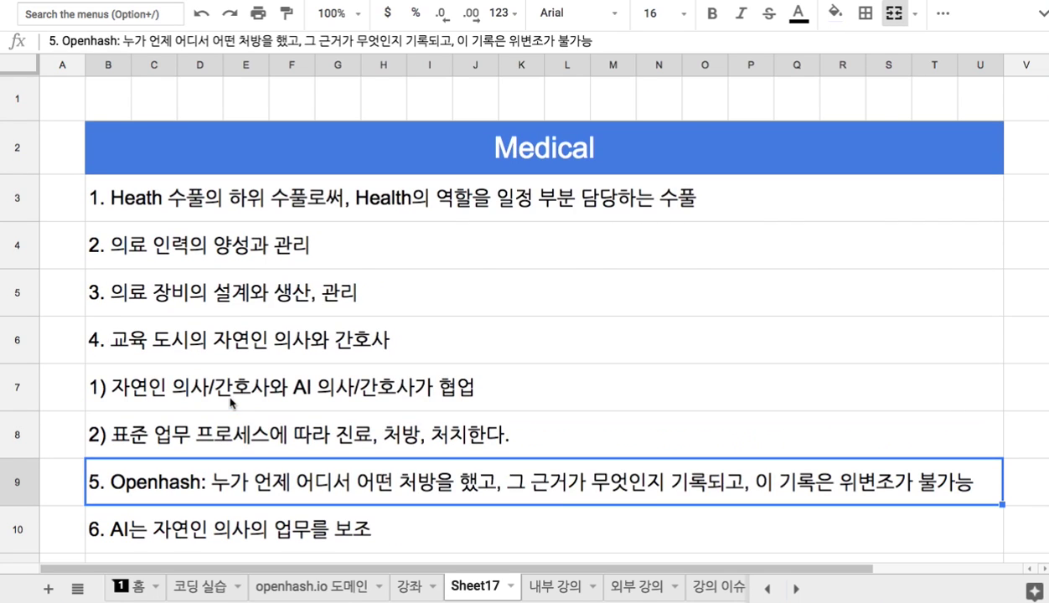
pyautogui.scroll(-3, 254, 402)
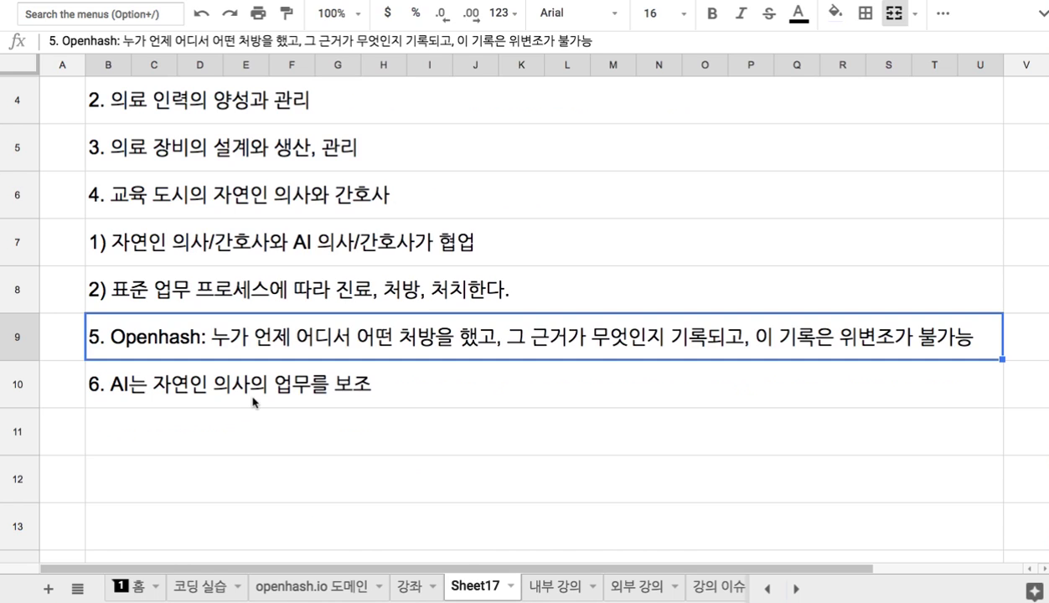
pyautogui.scroll(3, 253, 402)
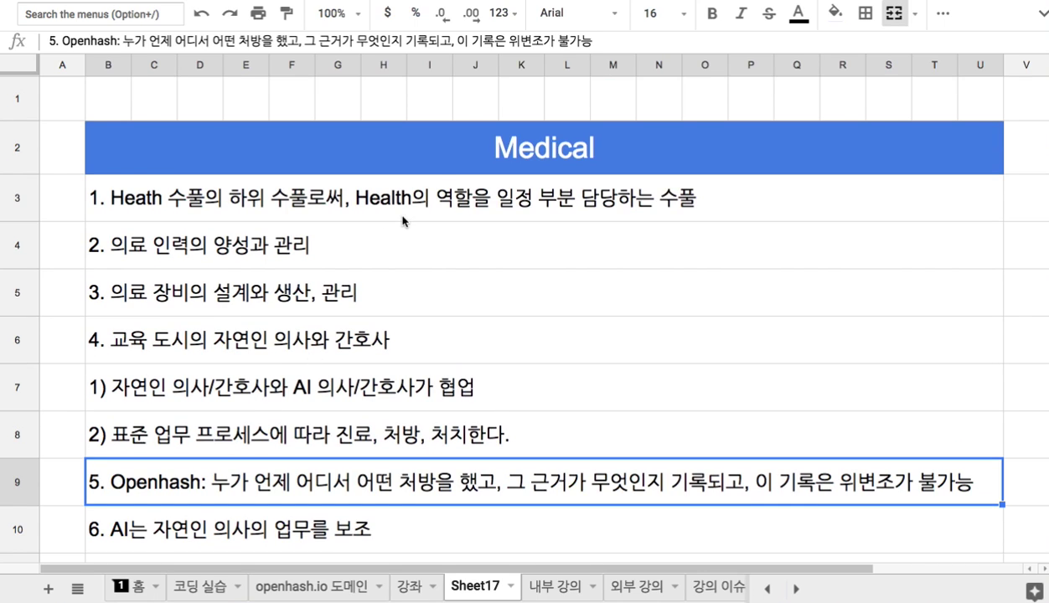
pyautogui.click(440, 157)
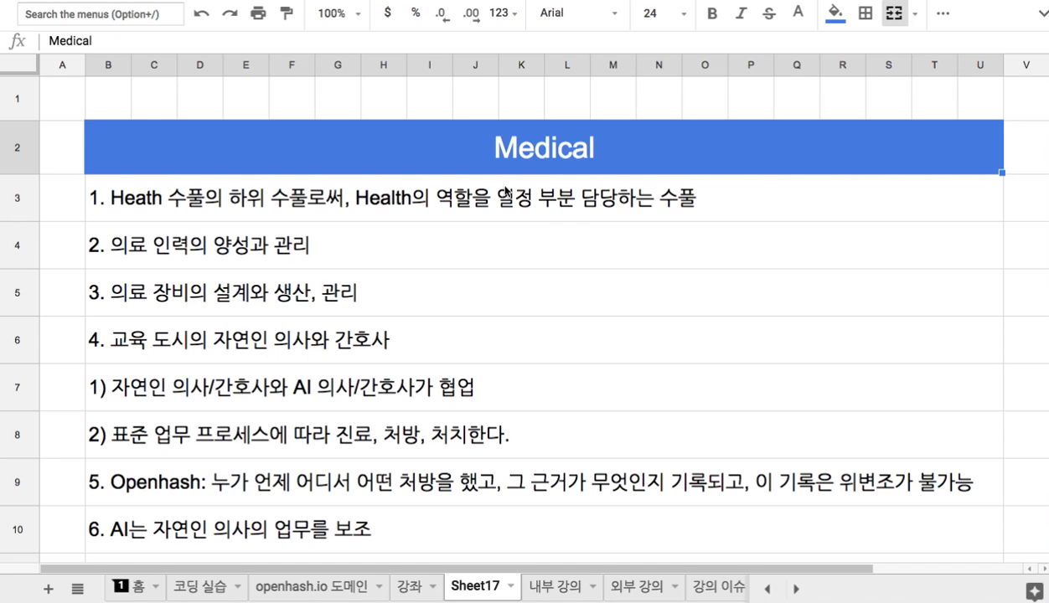
# Write the seventh point, "7. 교육도시에 적합한 의료 인력 양성 체계를 수립", in row 11
pyautogui.scroll(-3, 505, 192)
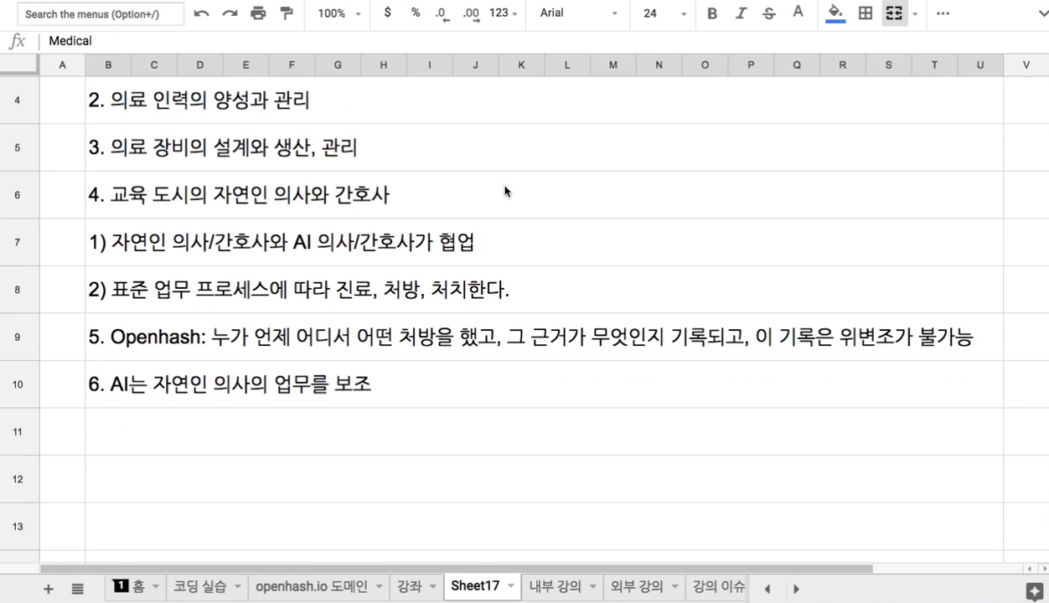
pyautogui.click(340, 448)
pyautogui.write('7/')
pyautogui.press('BackSpace')
pyautogui.write('. 교육도시에 ')
pyautogui.write('적합한 으리')
pyautogui.press('BackSpace')
pyautogui.press('BackSpace')
pyautogui.write('의료 인력')
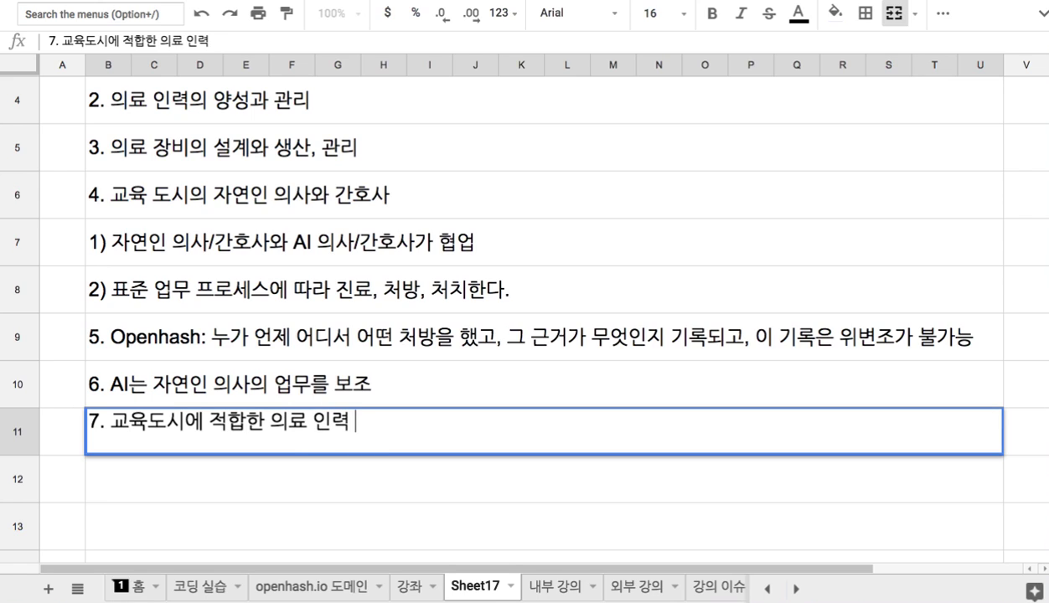
pyautogui.write(' 양성 체계를 수립')
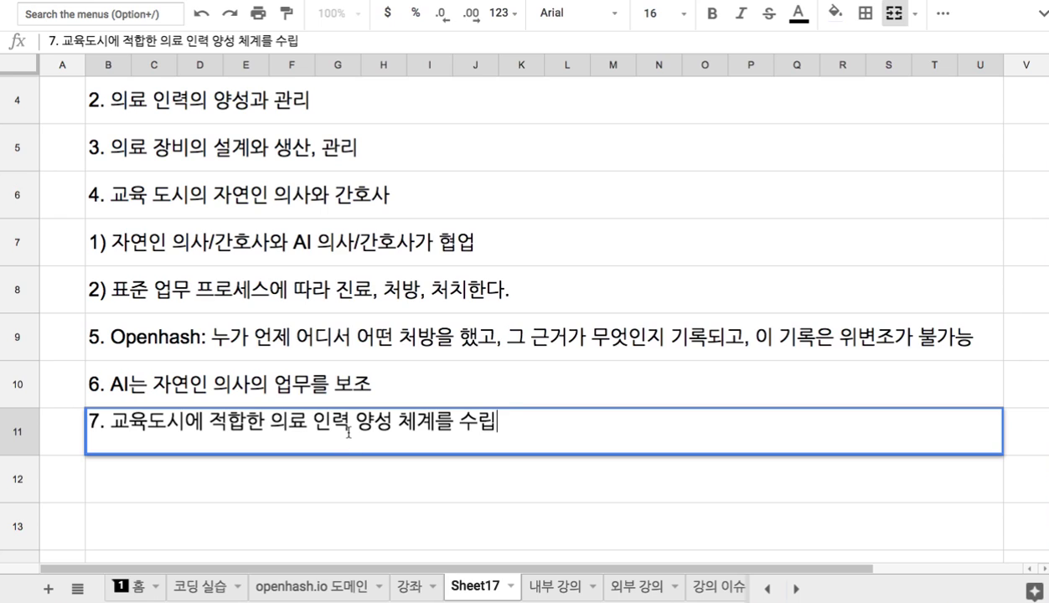